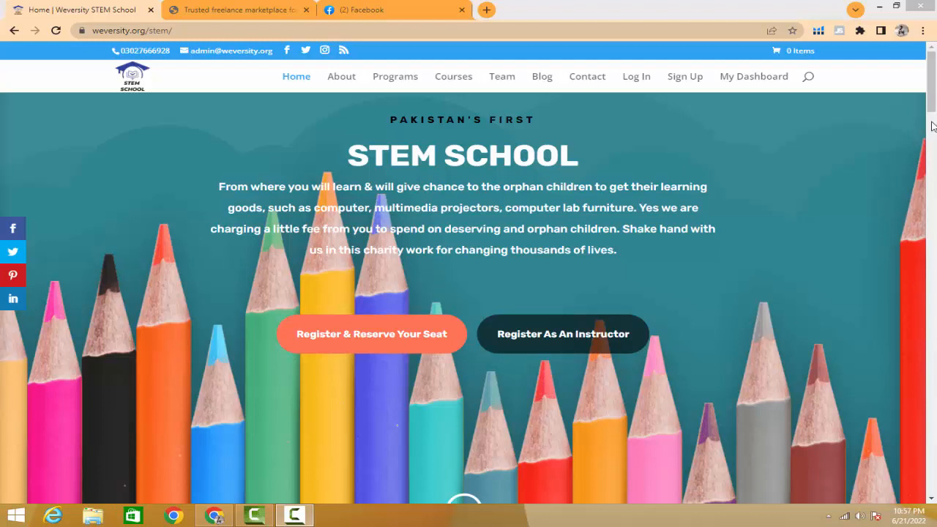
- Look briefly at the open WeJob and Facebook sites, and return to the Weversity STEM School homepage
mouse_move(934, 104)
mouse_down()
mouse_move(934, 128)
mouse_move(934, 110)
mouse_up()
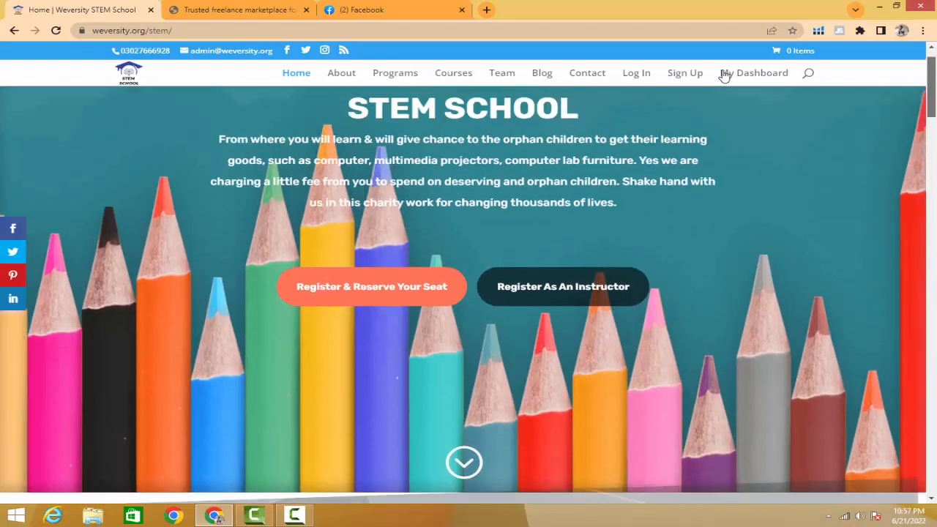
click(236, 12)
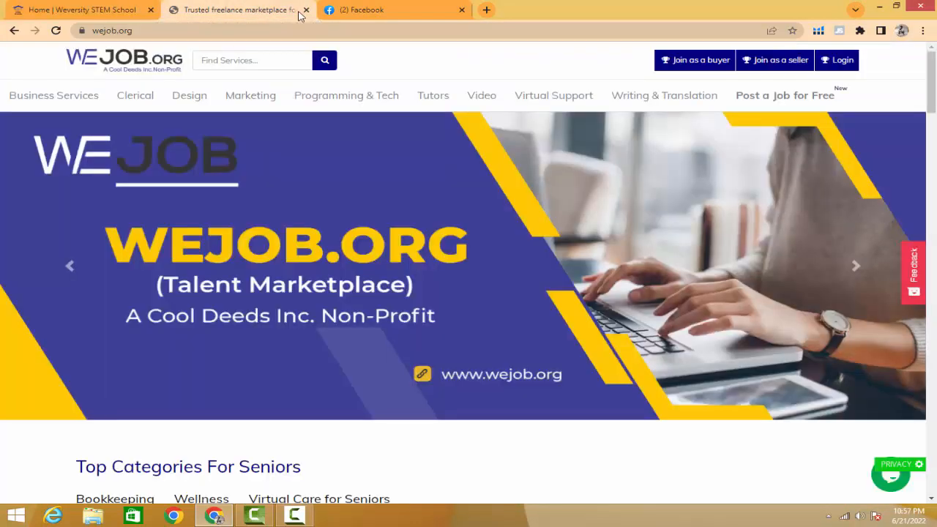
click(352, 13)
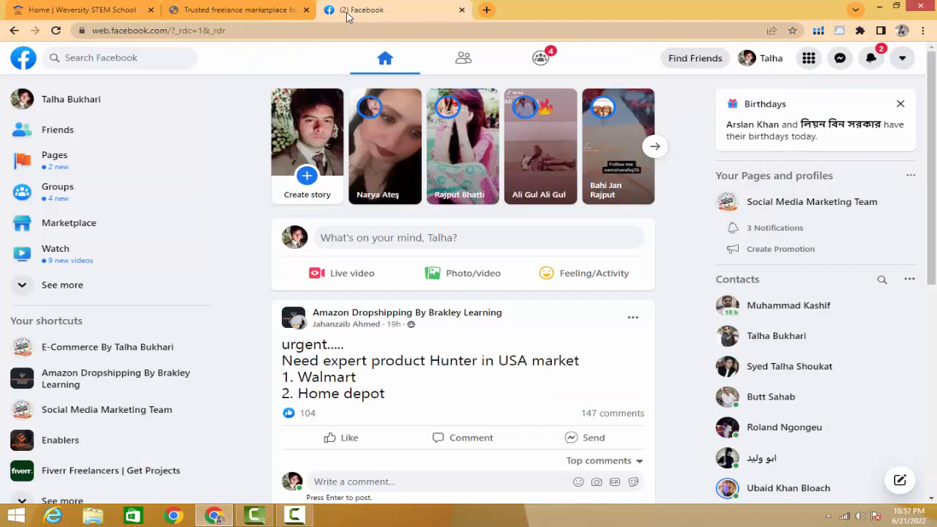
click(229, 9)
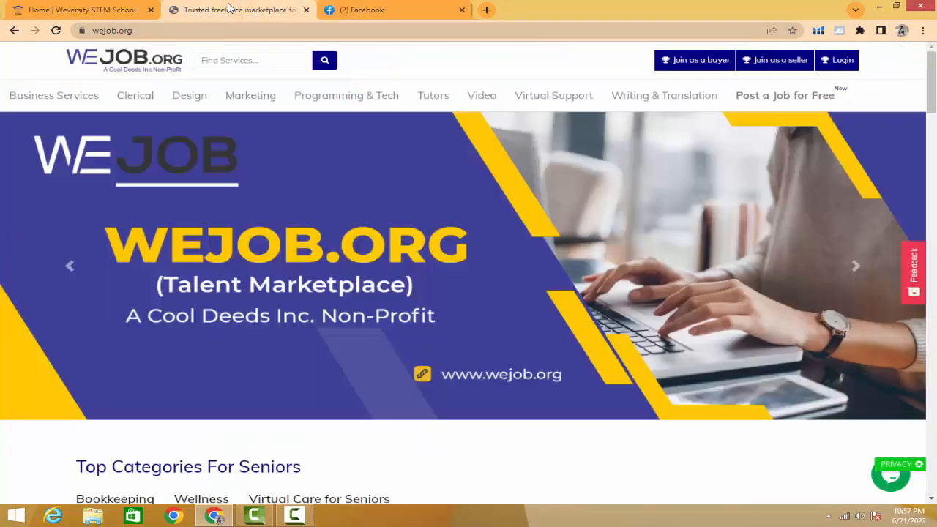
click(93, 13)
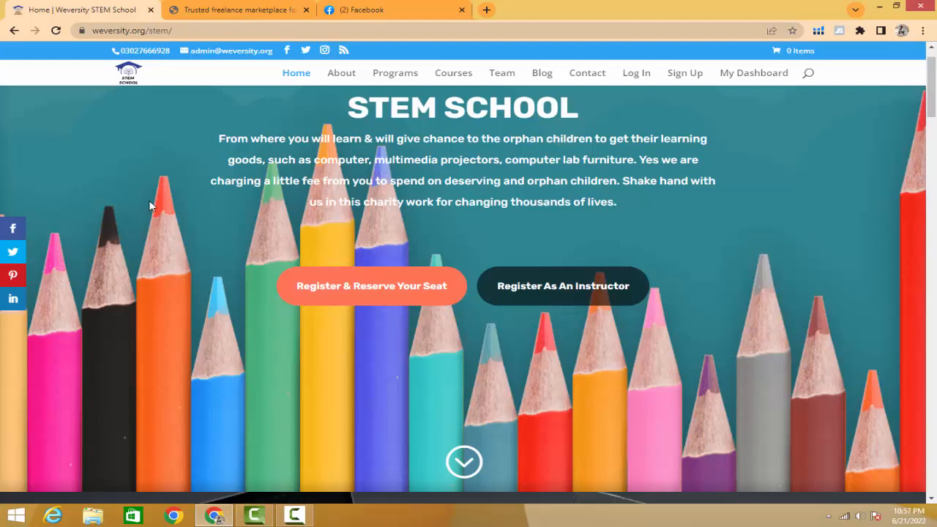
- Look through the STEM School homepage from the banner past the certificate, About Us and Virtual Tour sections, and return to the banner
scroll(149, 206, up, 1)
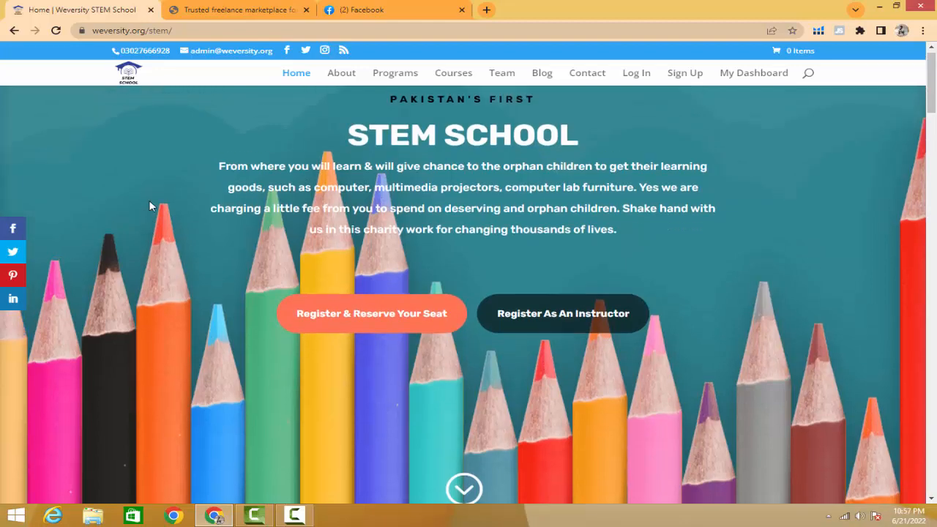
scroll(149, 206, down, 5)
scroll(148, 206, down, 3)
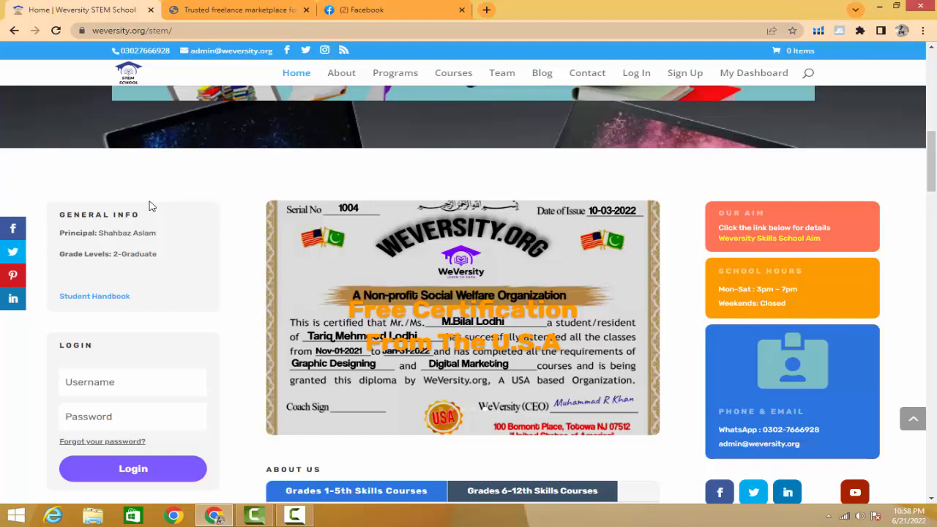
scroll(196, 225, down, 4)
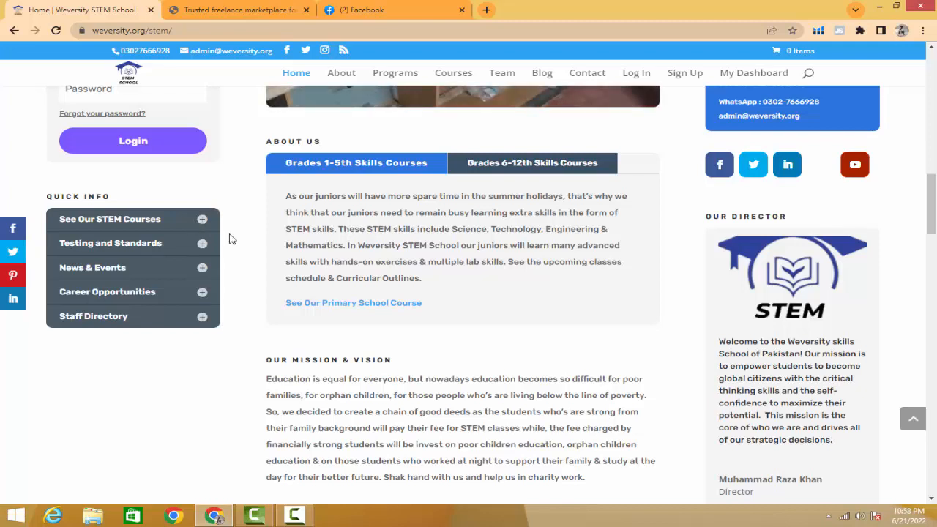
scroll(229, 240, down, 4)
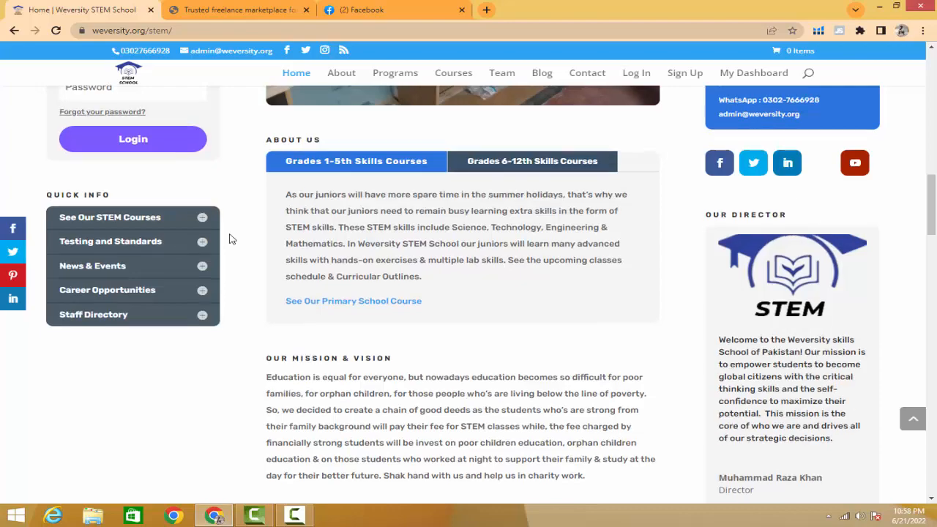
scroll(229, 239, down, 2)
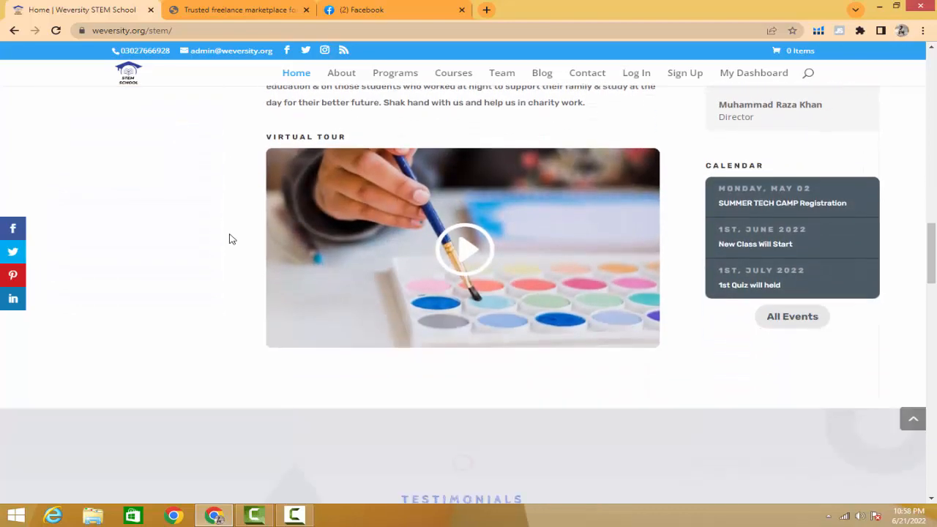
scroll(229, 239, up, 5)
scroll(229, 239, up, 10)
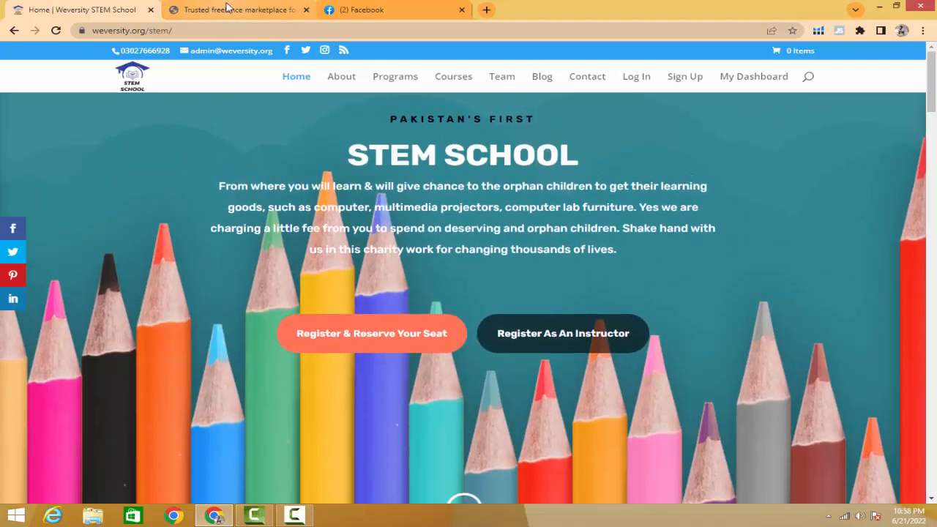
- Examine the WeJob homepage, including its top categories and the contractor listings for short-term or long-term projects
click(227, 9)
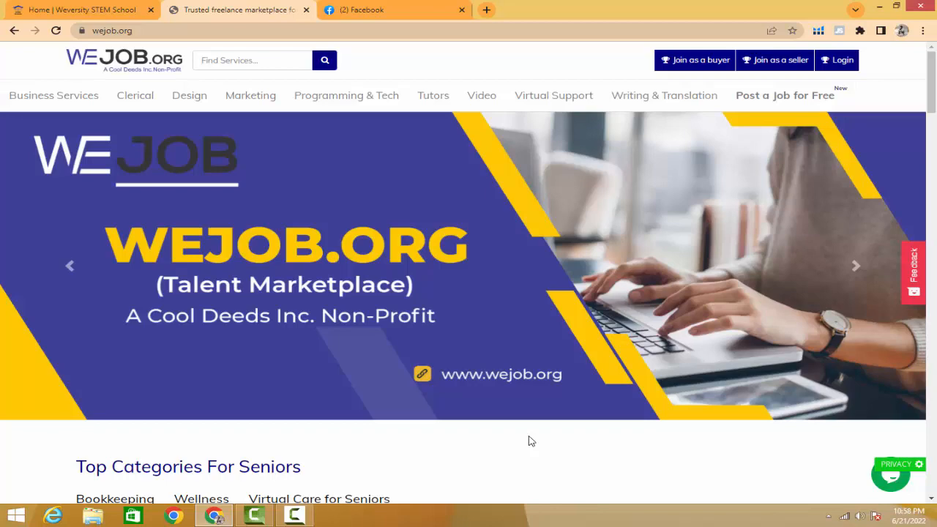
scroll(530, 439, down, 3)
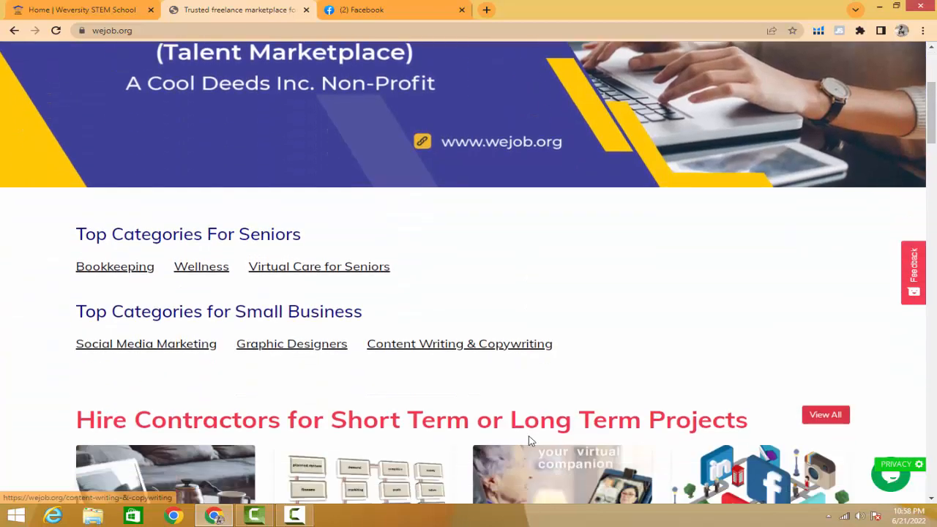
scroll(529, 437, down, 3)
scroll(529, 436, down, 3)
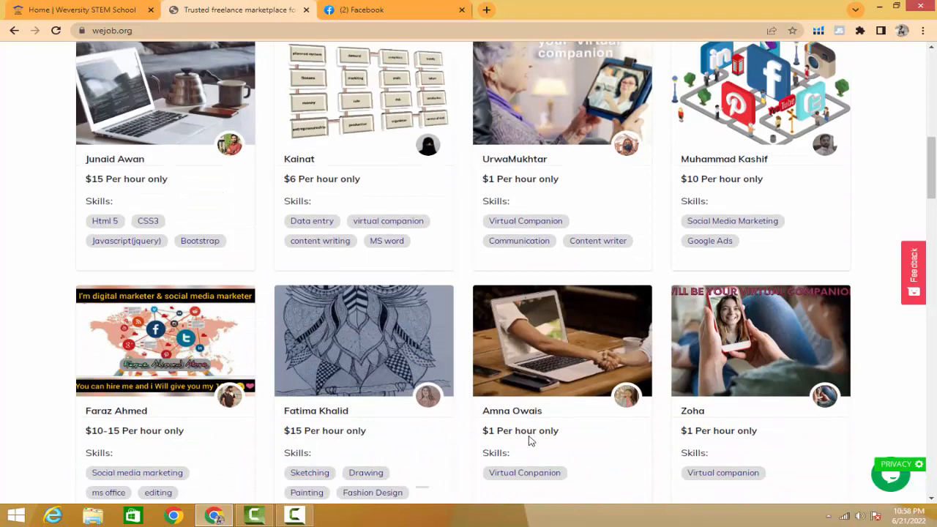
scroll(531, 440, down, 4)
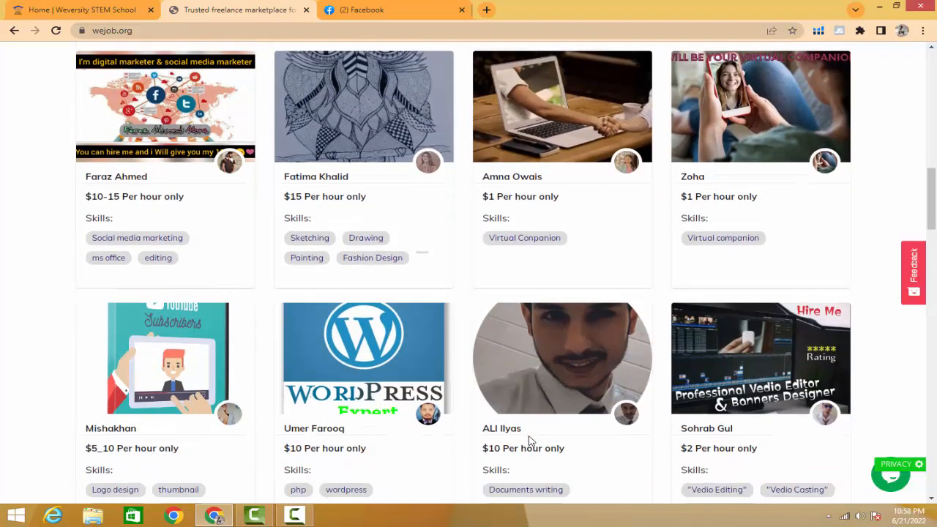
scroll(529, 440, down, 3)
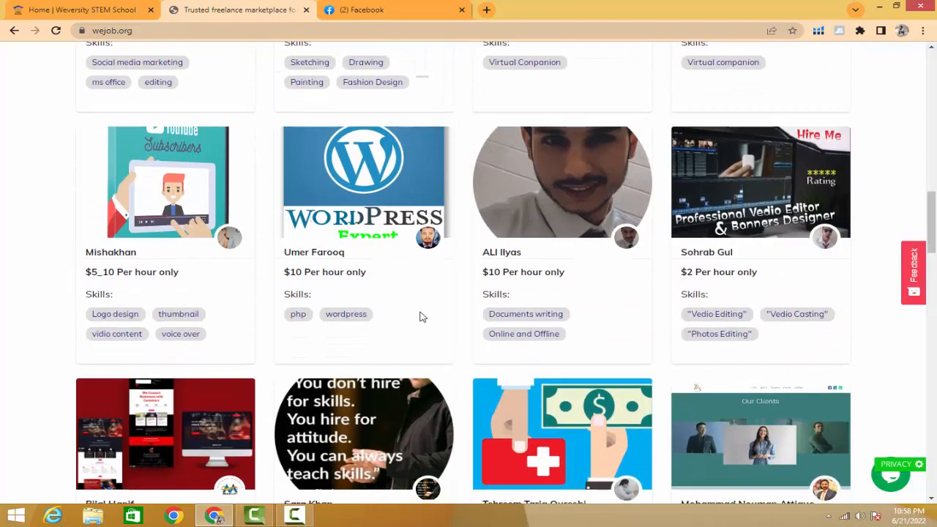
scroll(420, 316, up, 7)
scroll(420, 315, up, 7)
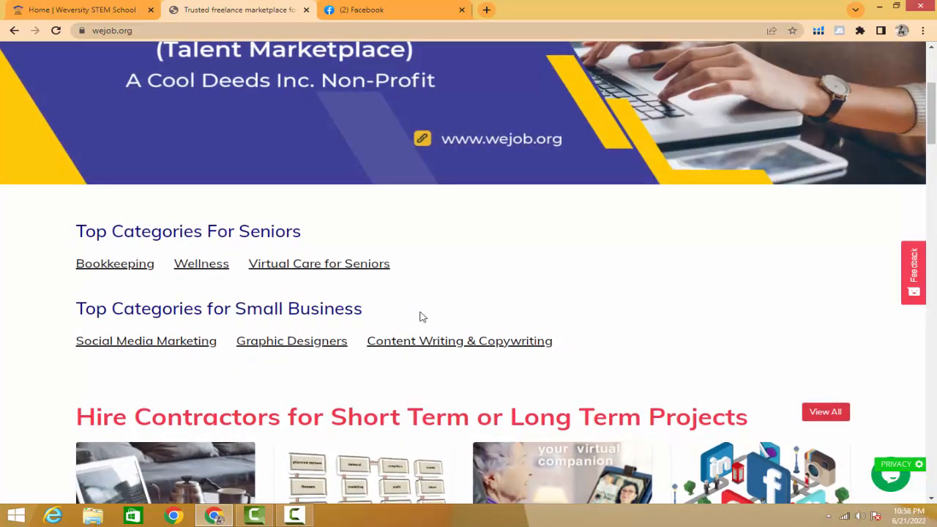
scroll(421, 317, down, 4)
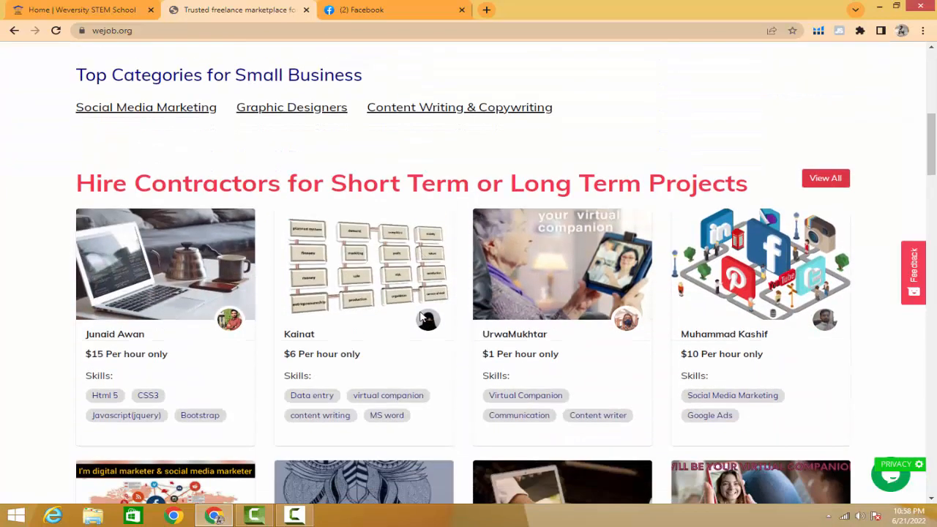
scroll(421, 316, up, 8)
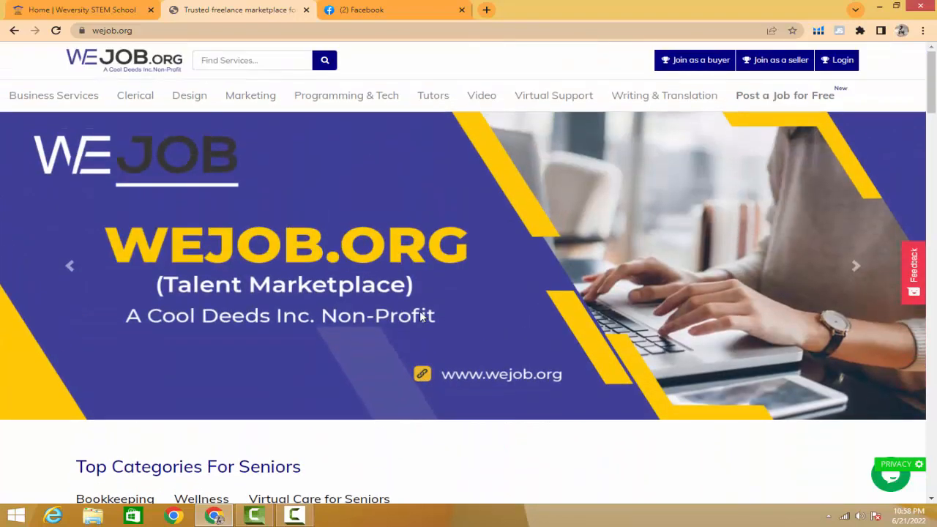
- Open the Social Media Marketing Team page from Facebook in a new browser tab and switch to it
click(390, 11)
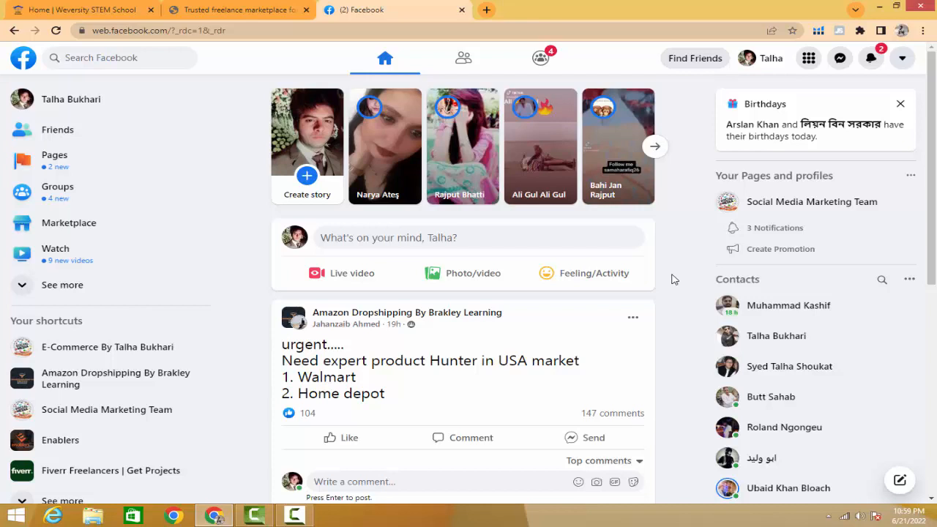
right_click(816, 208)
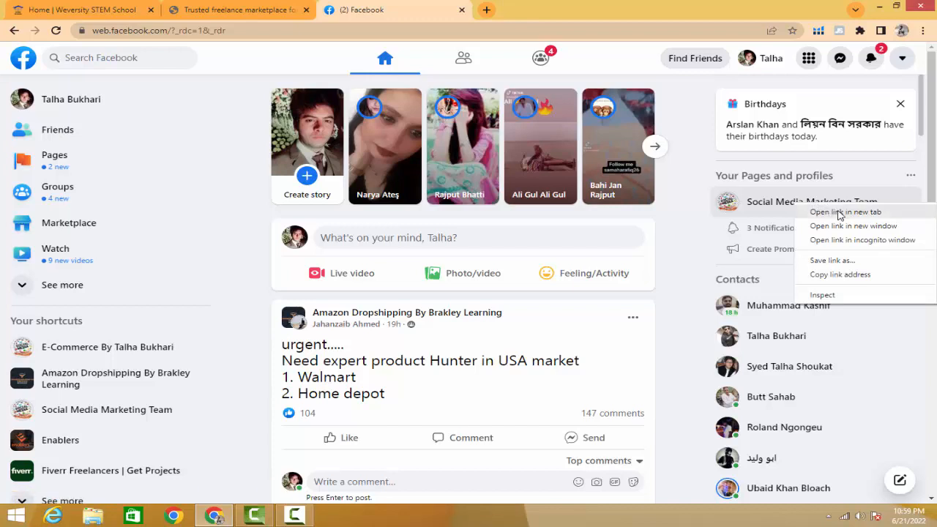
click(842, 212)
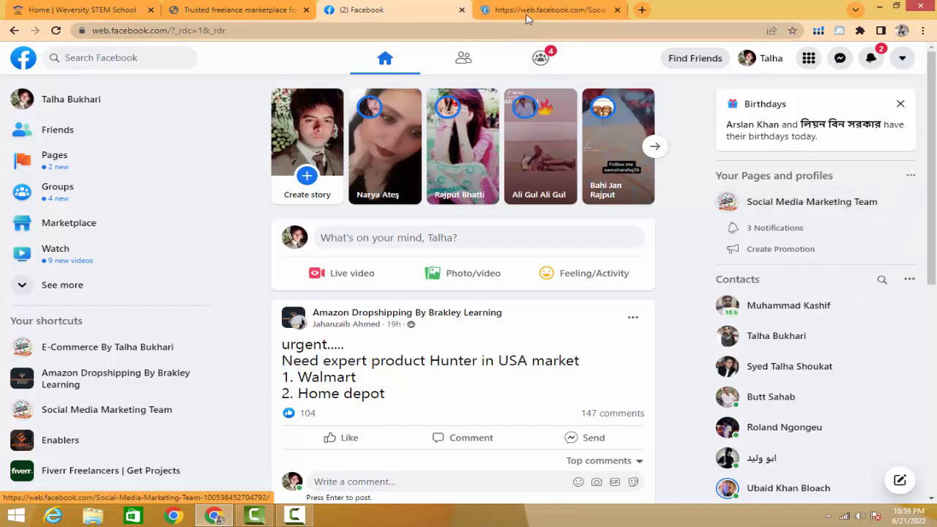
click(527, 11)
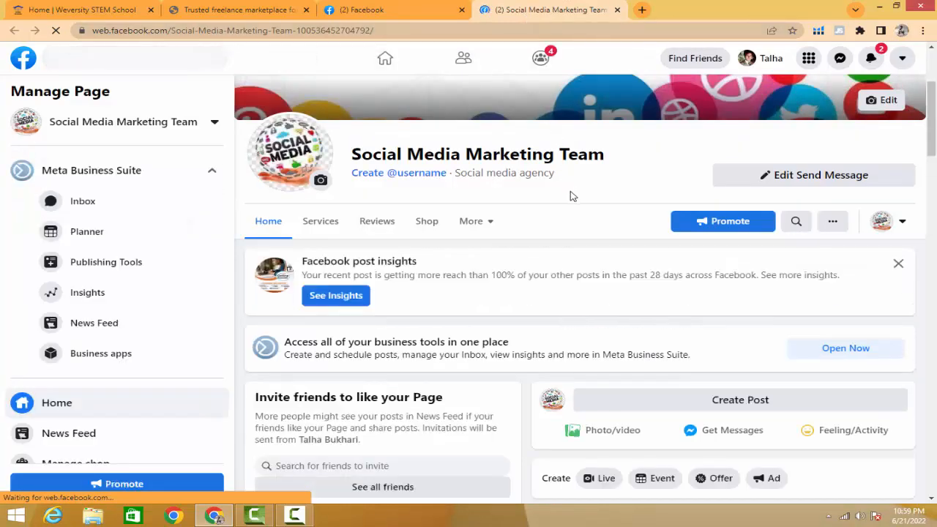
- Examine the page's Social Media Marketing Course post, including its caption, registration link, hashtags and course poster
scroll(571, 198, down, 3)
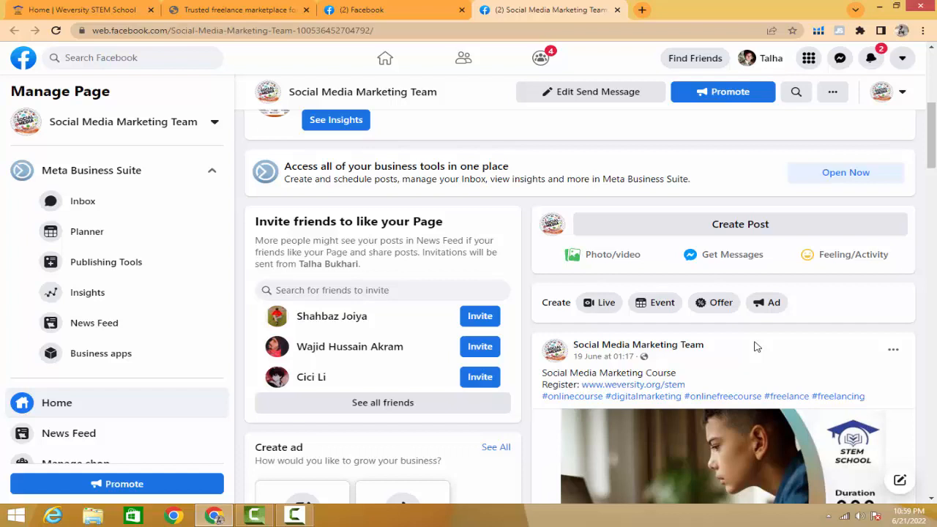
scroll(756, 347, down, 3)
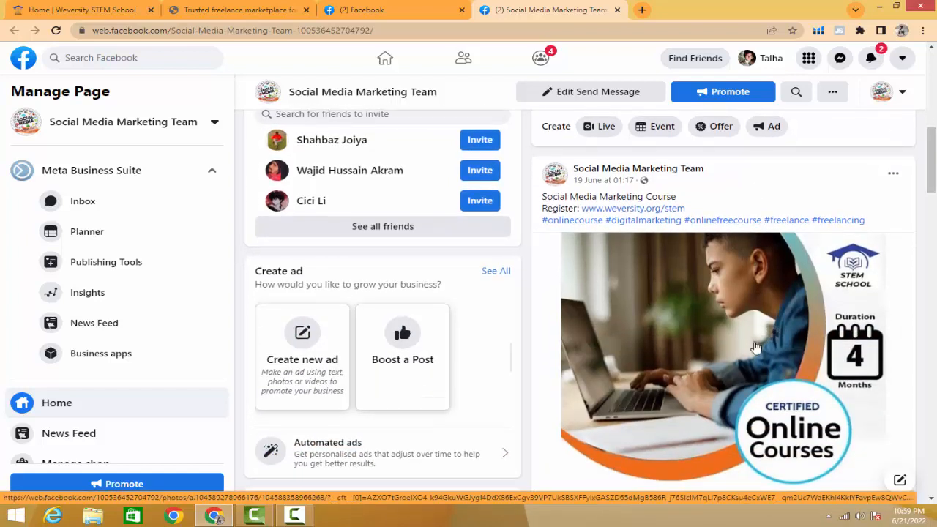
scroll(756, 347, down, 2)
scroll(756, 346, down, 3)
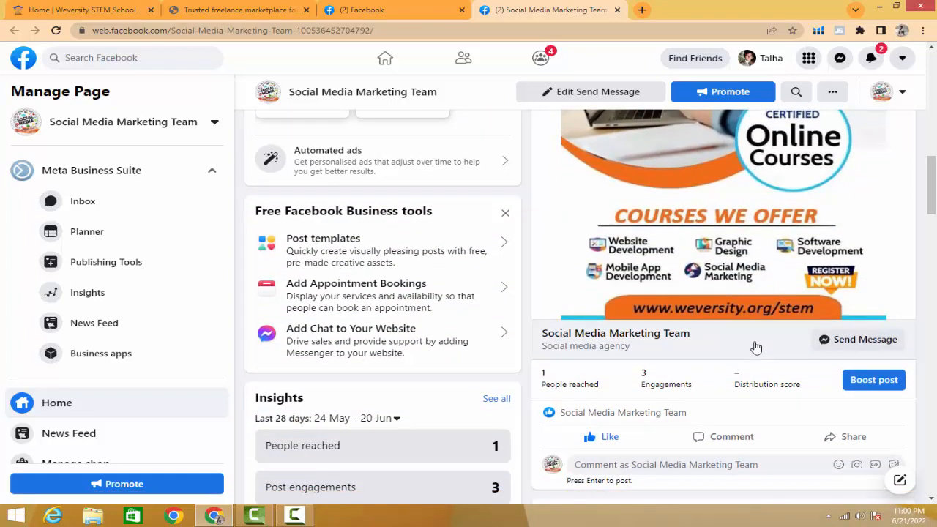
scroll(756, 346, up, 1)
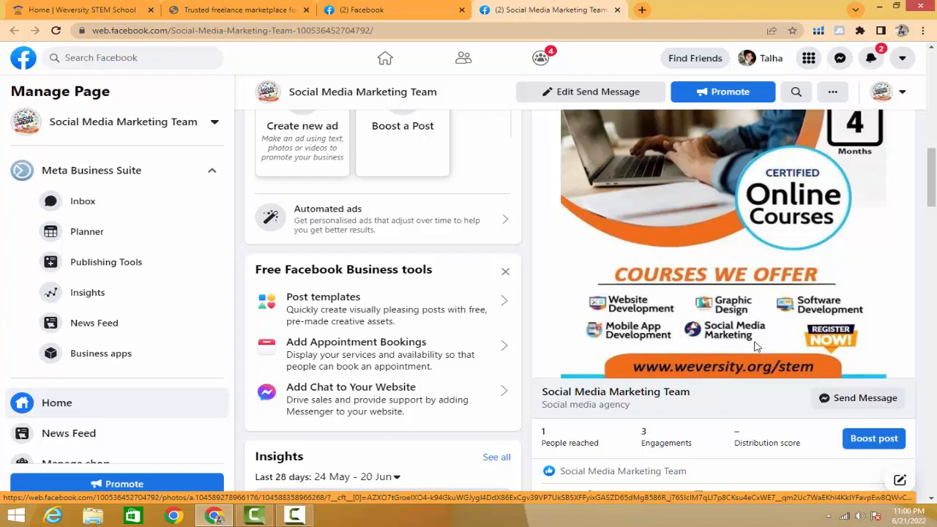
scroll(527, 295, up, 1)
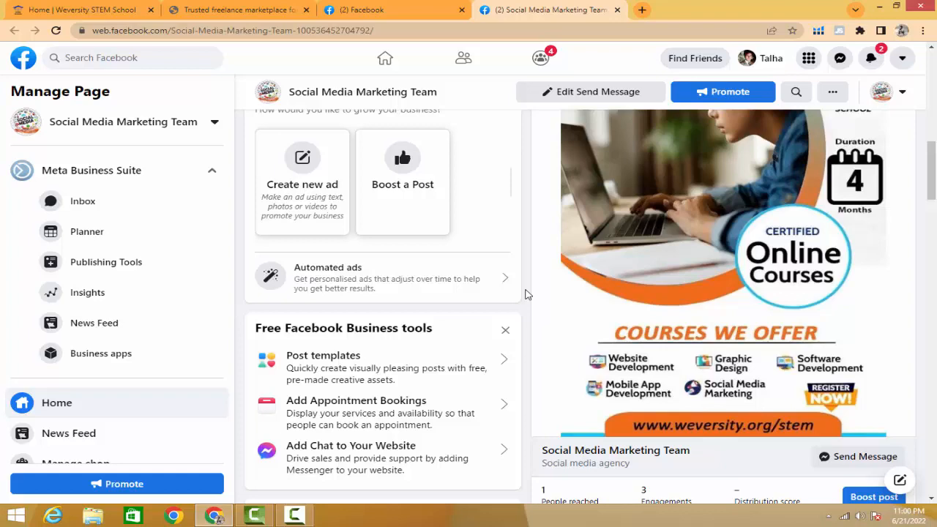
scroll(527, 295, up, 3)
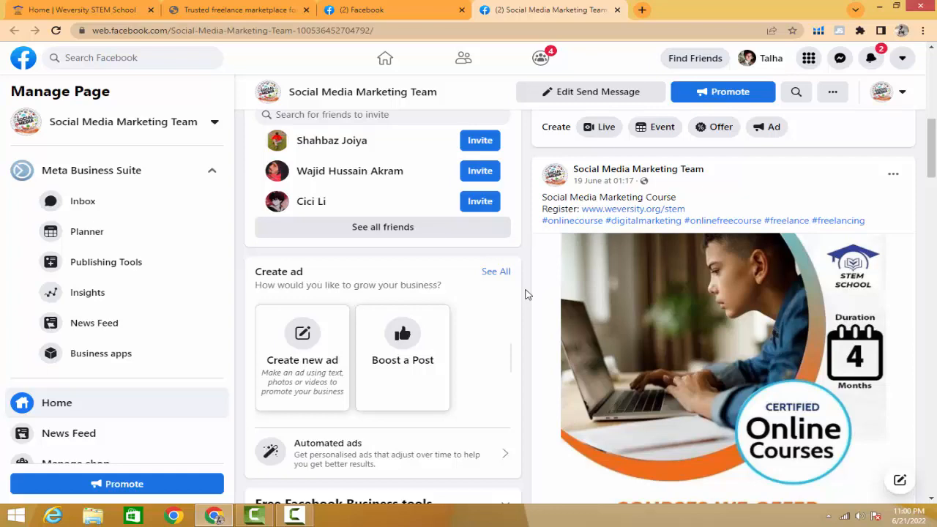
scroll(525, 295, down, 3)
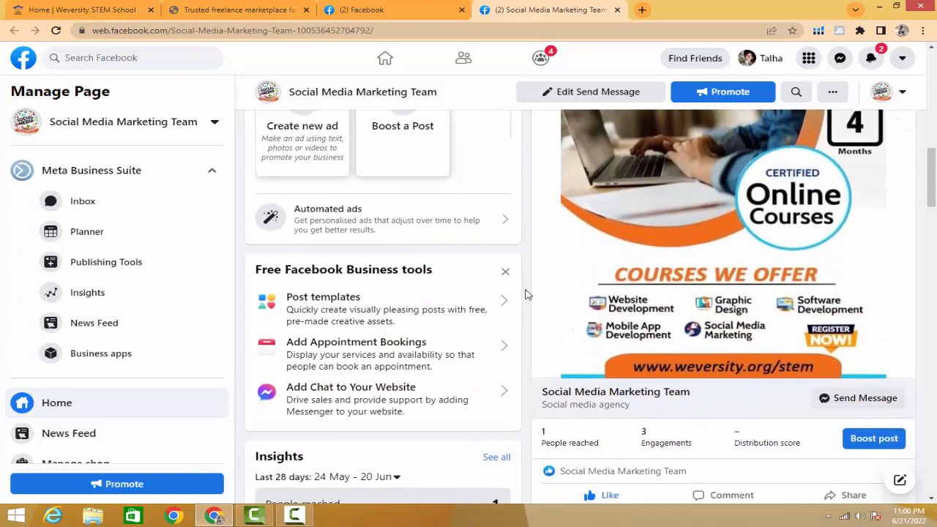
scroll(525, 295, up, 2)
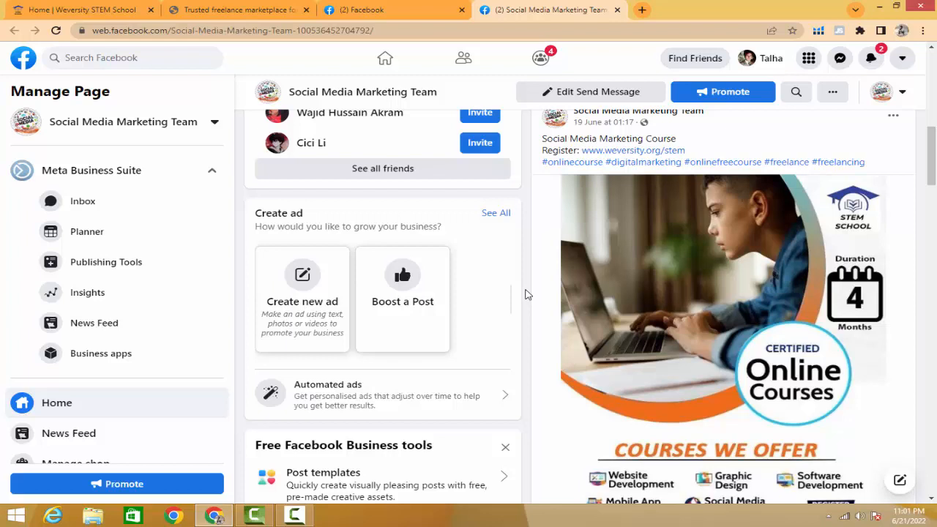
scroll(525, 293, up, 1)
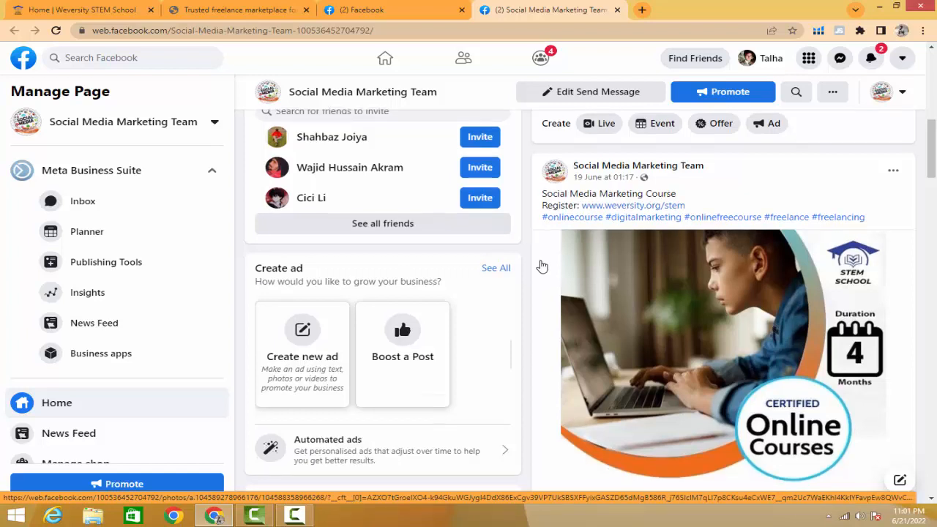
scroll(542, 267, down, 3)
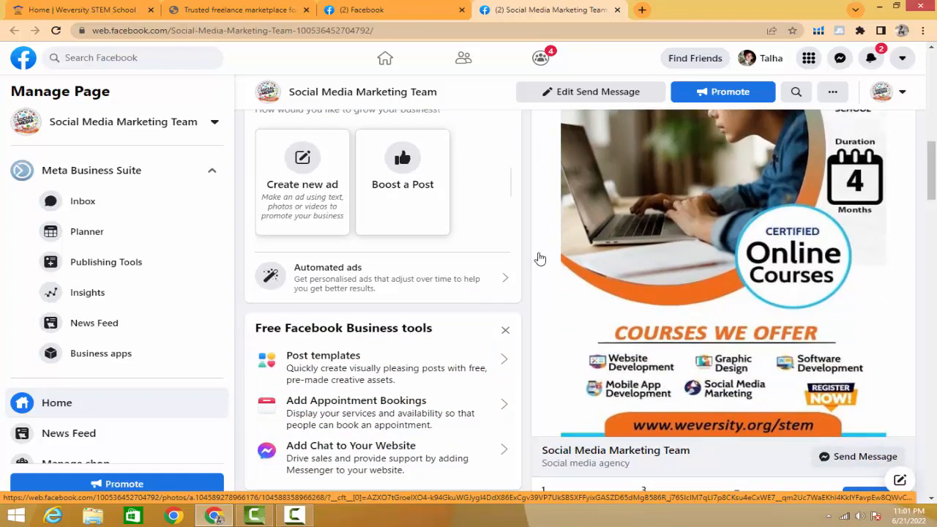
scroll(540, 259, up, 3)
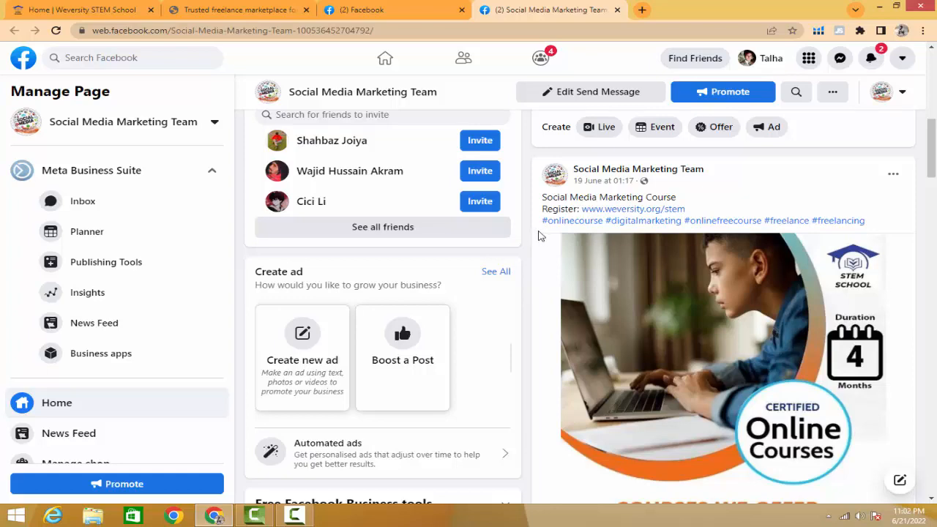
scroll(542, 245, up, 3)
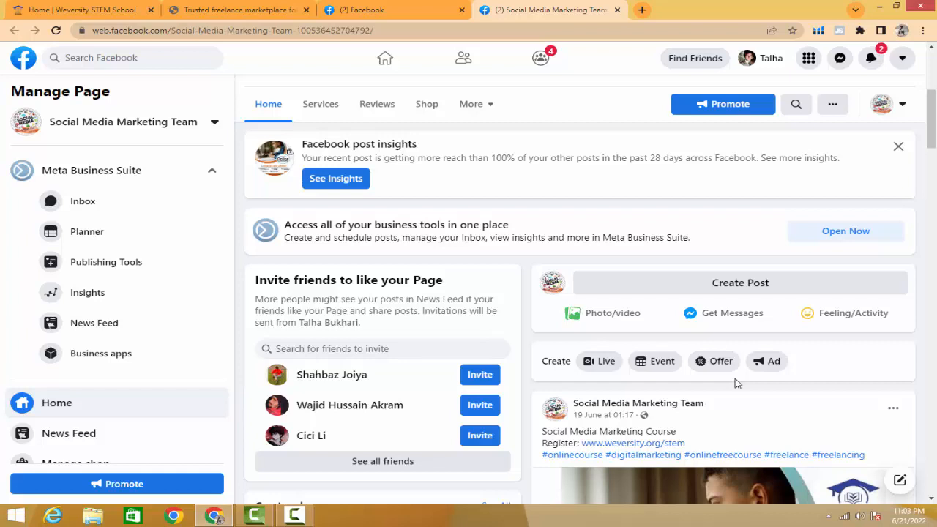
- Start creating a new offer from the Social Media Marketing Team page
scroll(737, 383, up, 2)
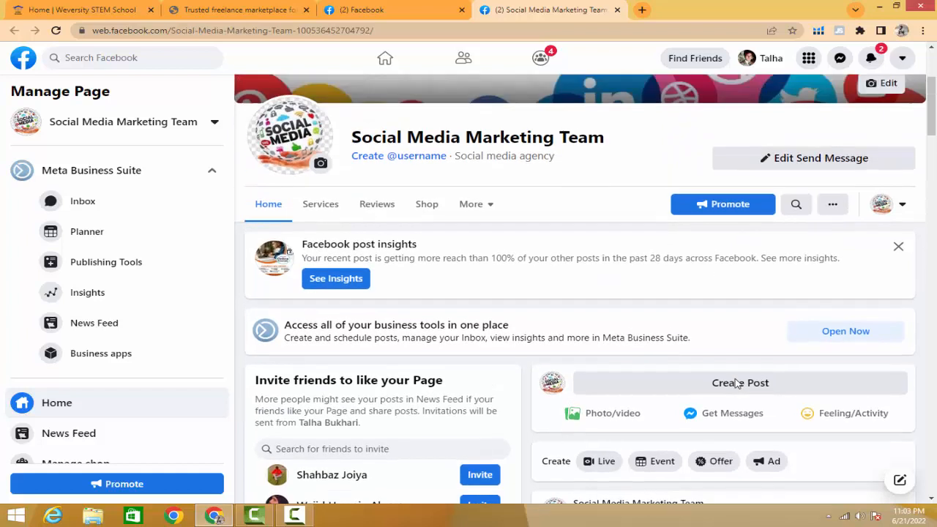
scroll(737, 384, down, 2)
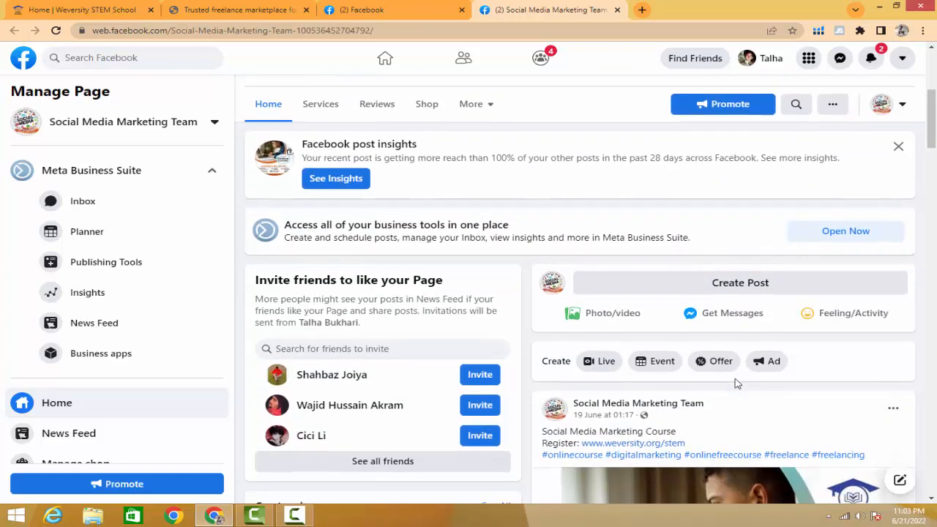
scroll(737, 384, down, 1)
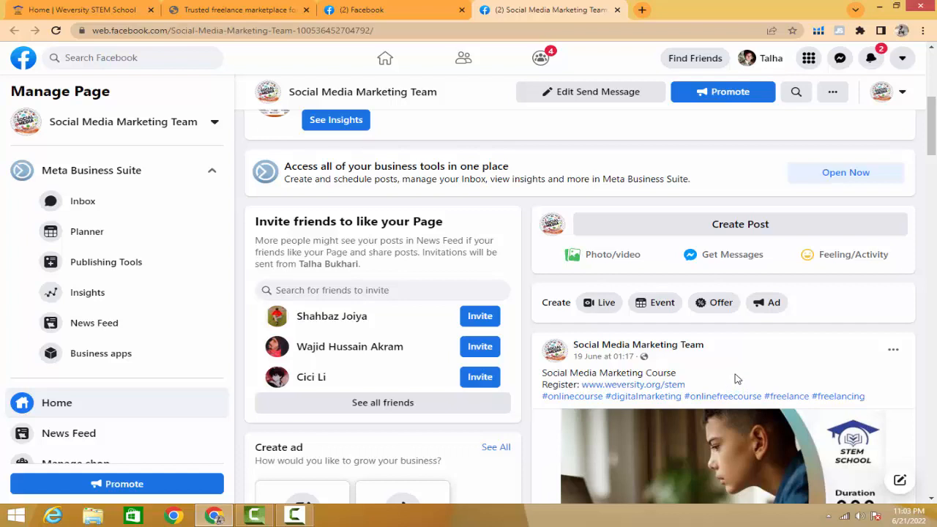
click(721, 311)
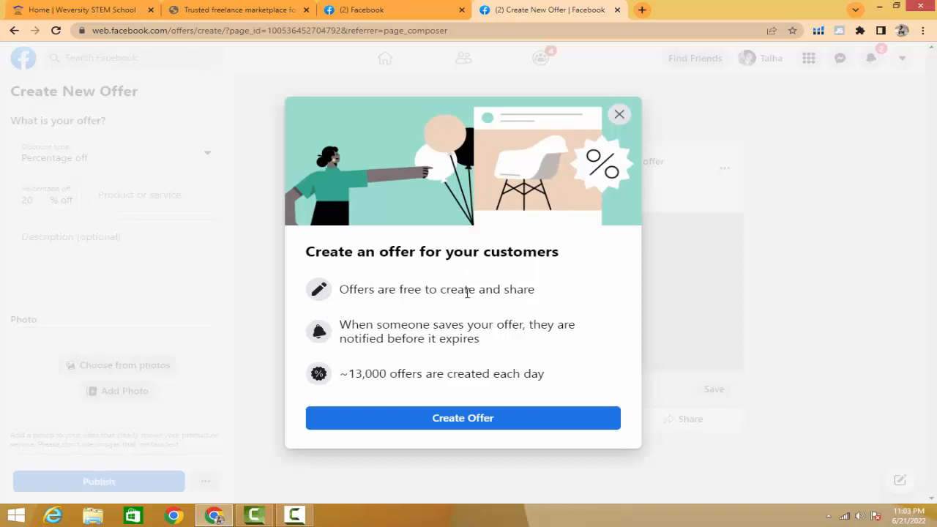
- Read the introductory notes about customer offers and continue to the offer creation form
mouse_move(534, 290)
mouse_down()
mouse_move(337, 306)
mouse_move(528, 290)
mouse_up()
drag(340, 326, 579, 336)
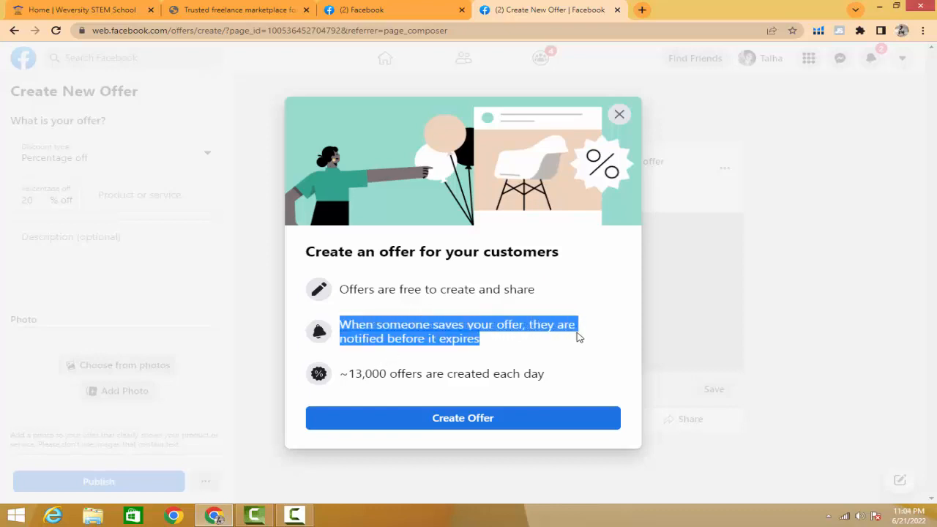
click(471, 346)
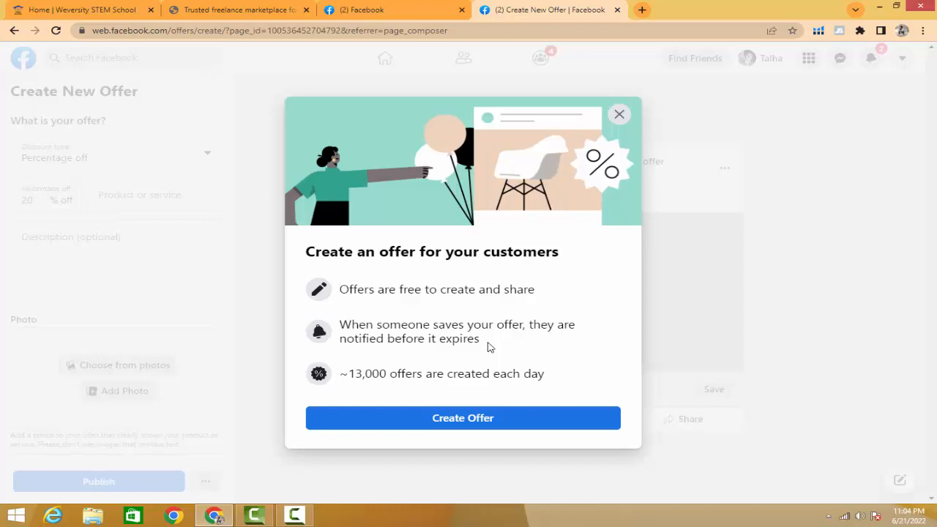
drag(479, 346, 527, 318)
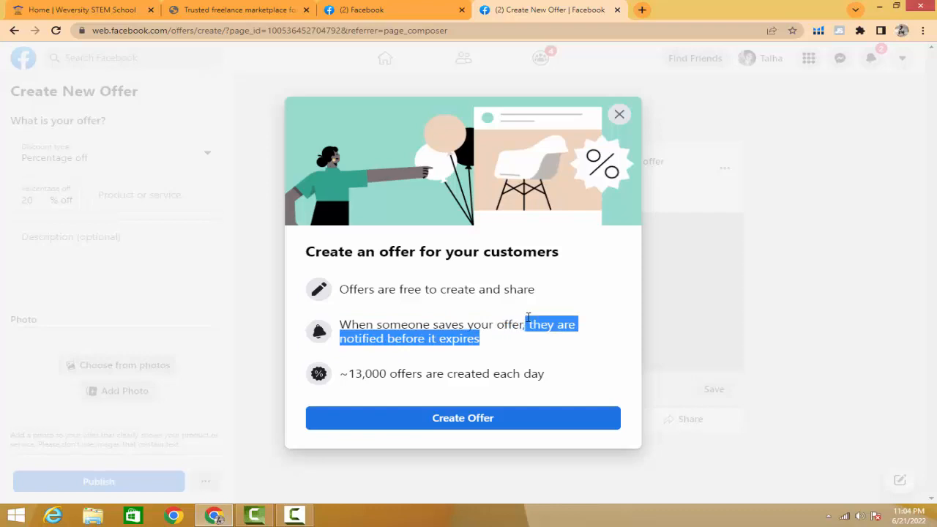
click(482, 344)
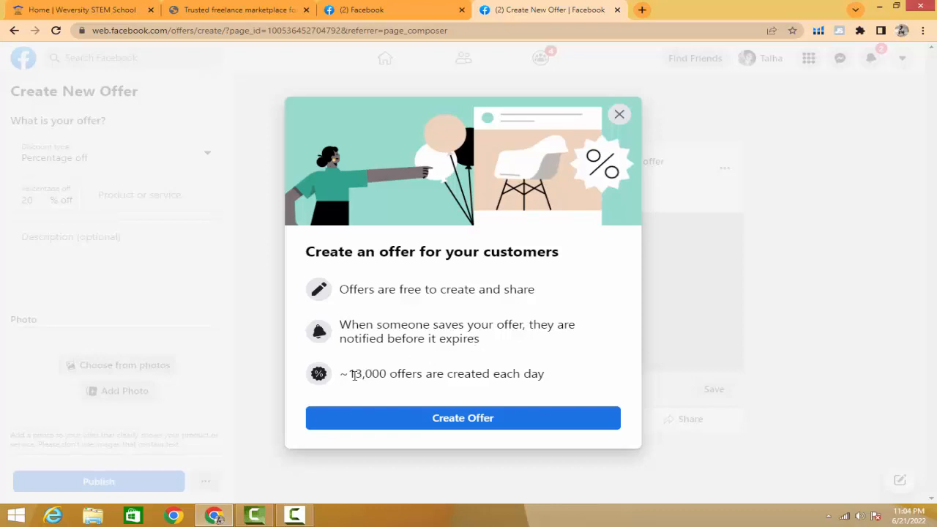
drag(351, 375, 540, 373)
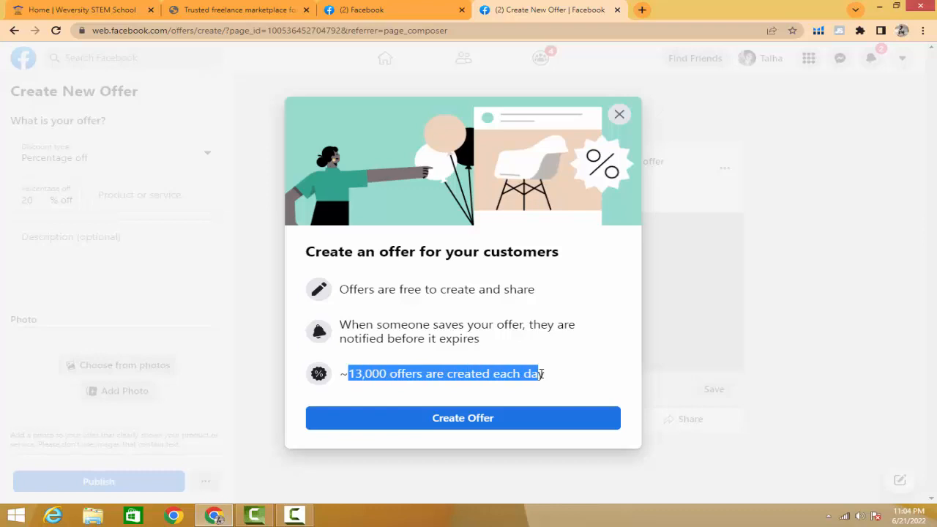
click(544, 376)
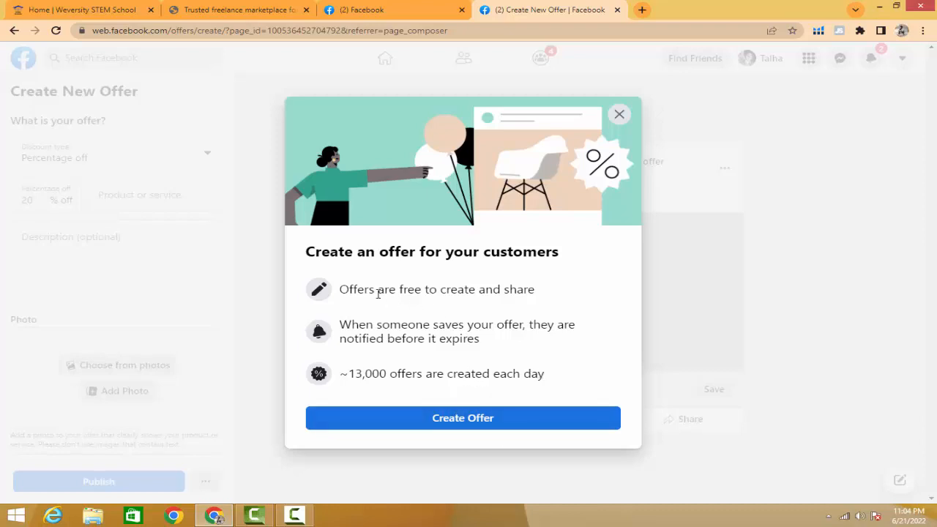
drag(338, 286, 554, 384)
click(554, 384)
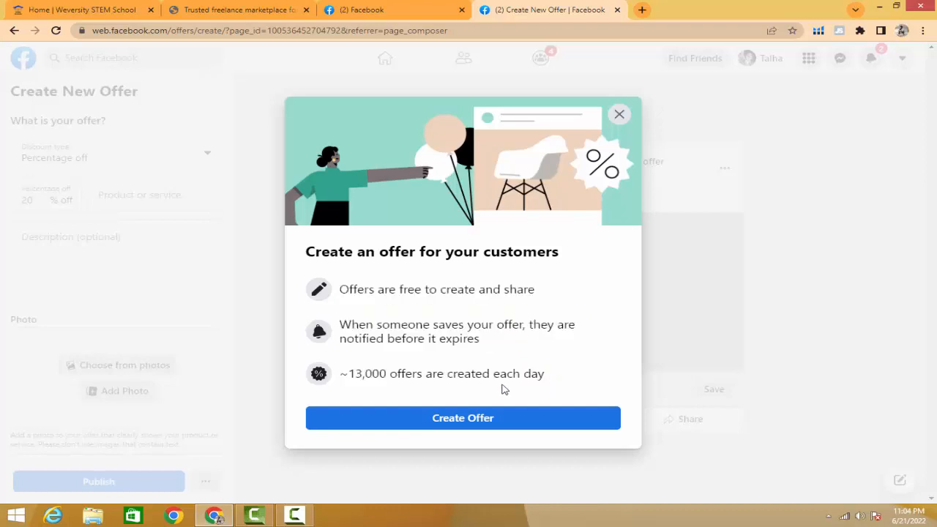
click(471, 422)
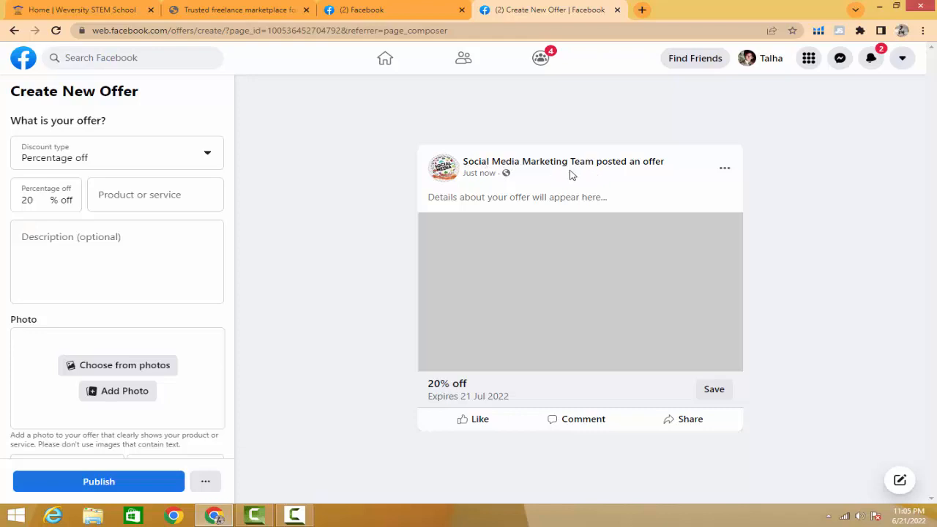
- Examine the offer post preview, including its details, discount and expiry lines, and the headings of the new offer form
mouse_move(666, 166)
mouse_down()
mouse_move(462, 172)
mouse_move(664, 162)
mouse_up()
drag(608, 202, 407, 199)
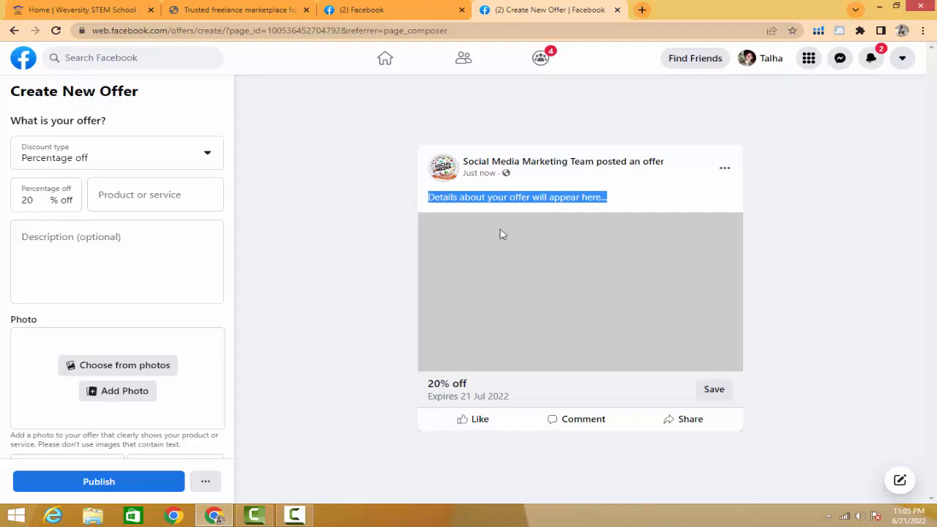
click(429, 384)
drag(429, 384, 516, 408)
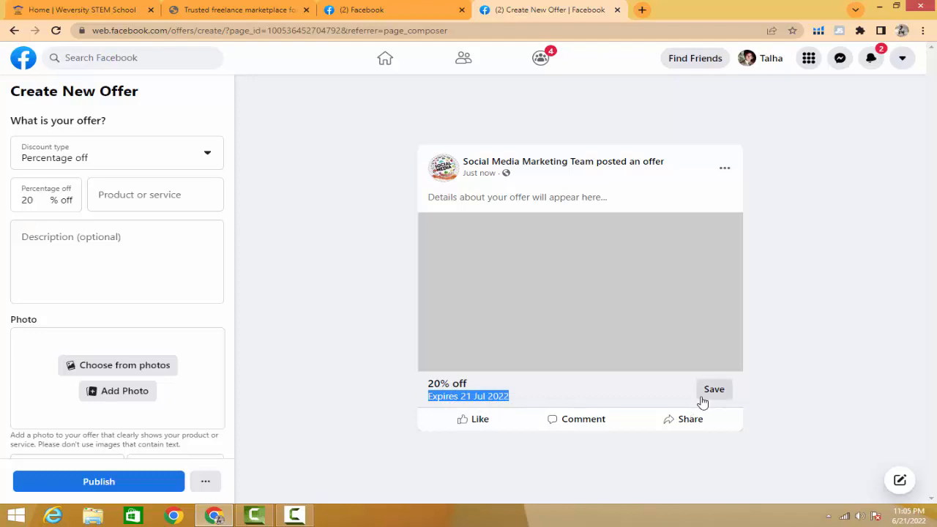
click(776, 392)
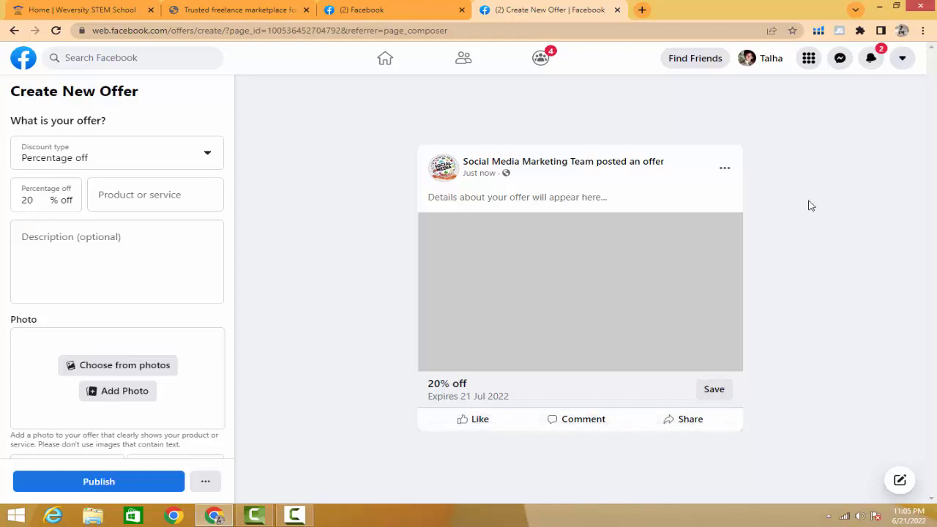
drag(393, 129, 420, 133)
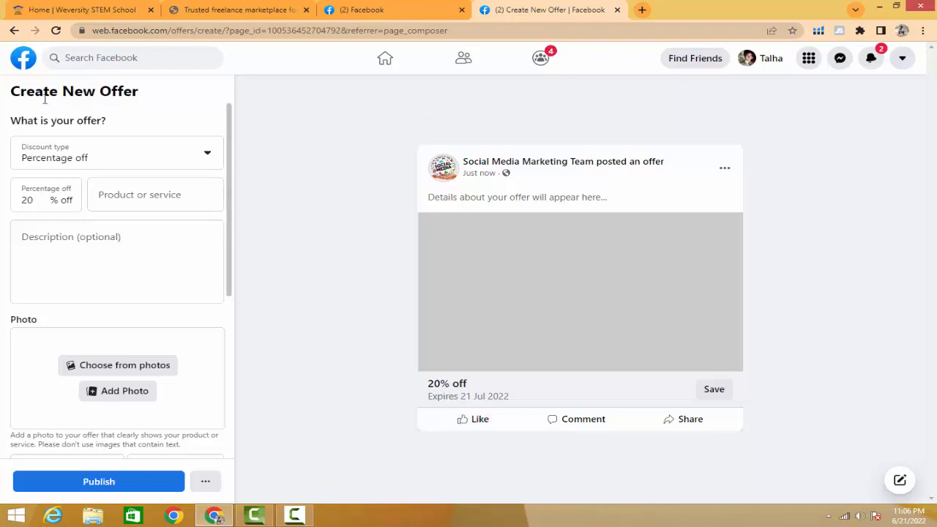
drag(10, 91, 149, 100)
click(148, 100)
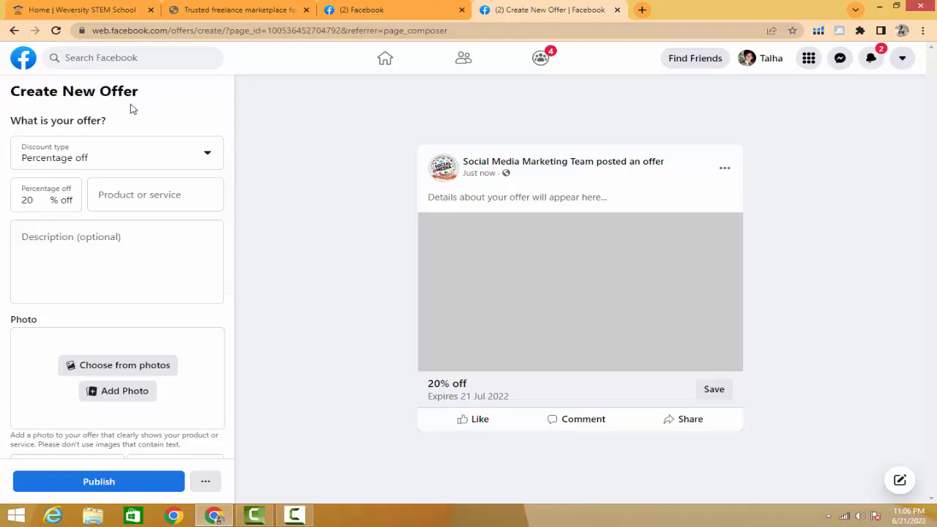
drag(109, 125, 5, 131)
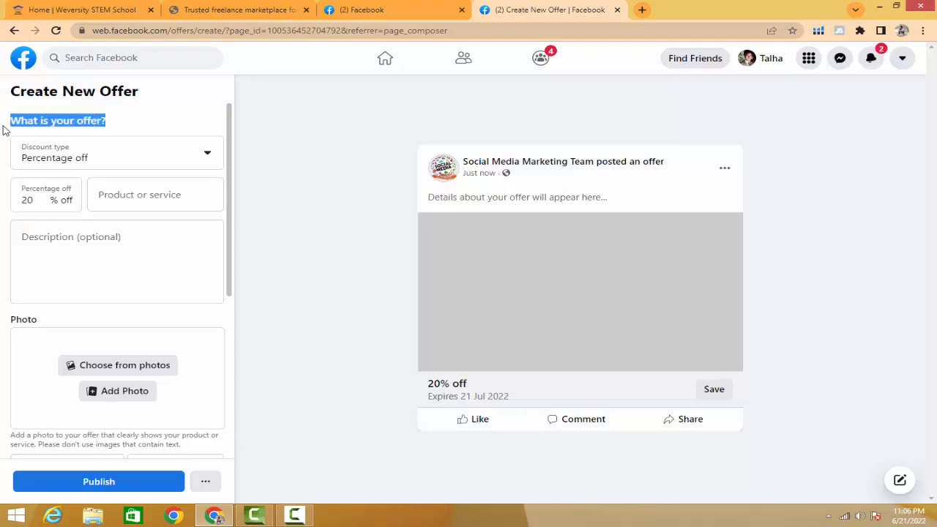
click(107, 125)
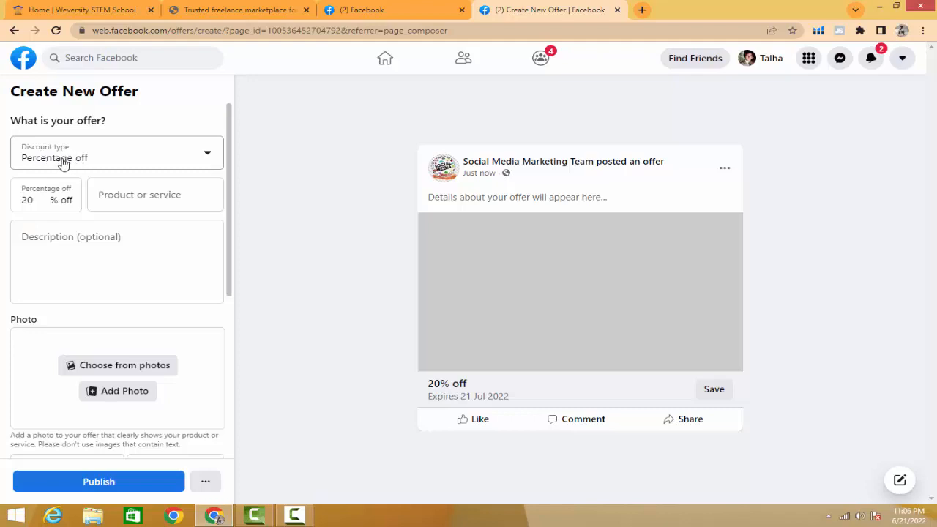
- Choose Percentage off as the discount type, set the percentage to 30 and check it in the offer preview
click(167, 162)
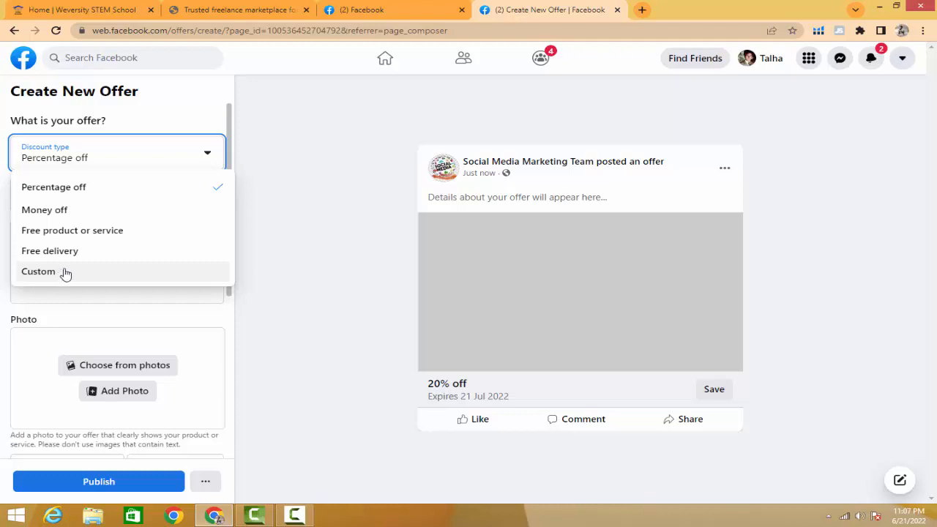
click(79, 189)
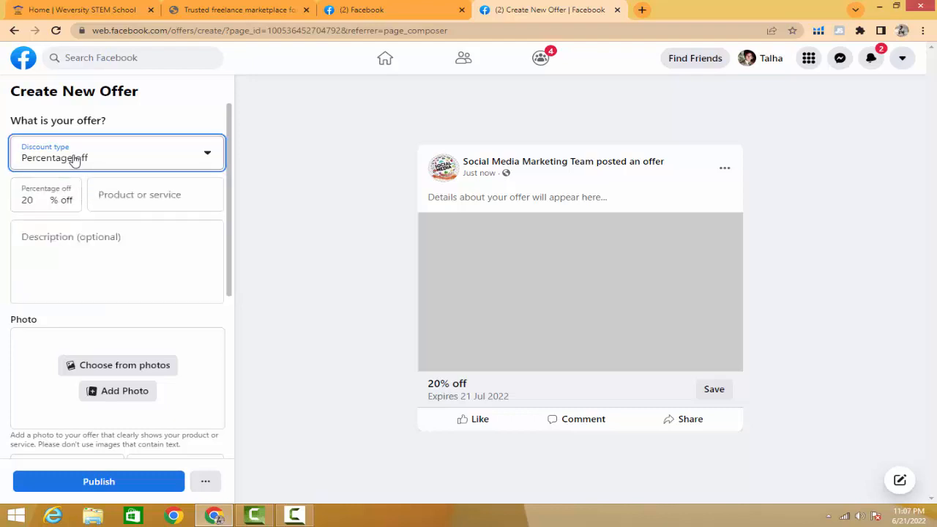
click(34, 201)
drag(39, 203, 7, 211)
text(30)
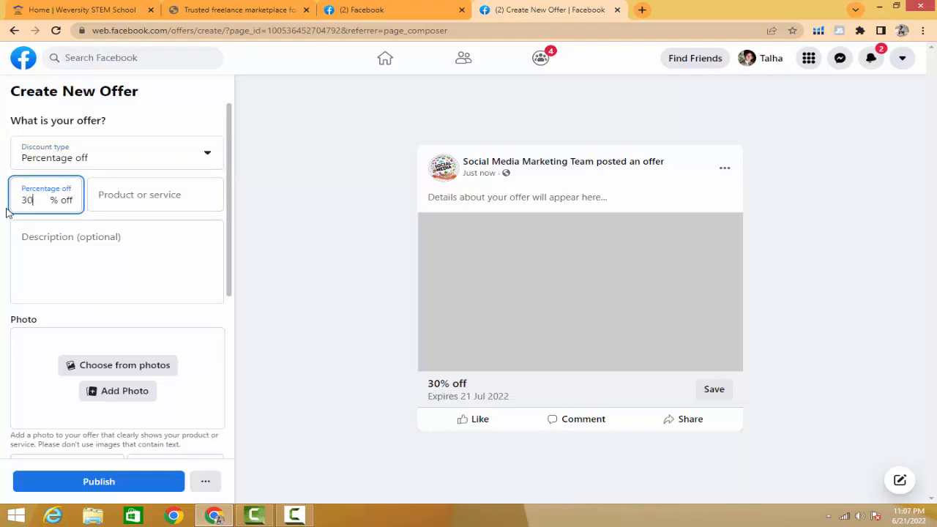
click(259, 237)
drag(429, 384, 480, 390)
click(386, 369)
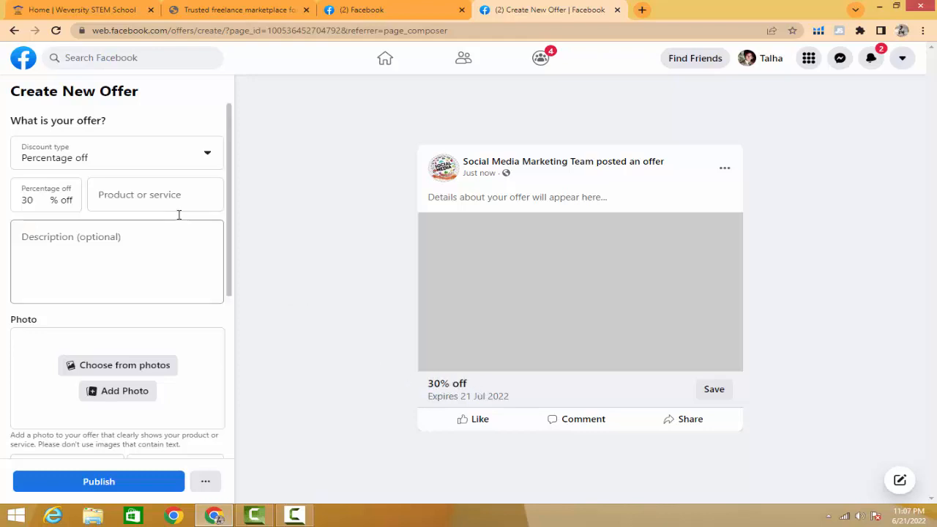
- Enter "on Summer Sale" as the product or service and check the offer headline in the preview
click(111, 193)
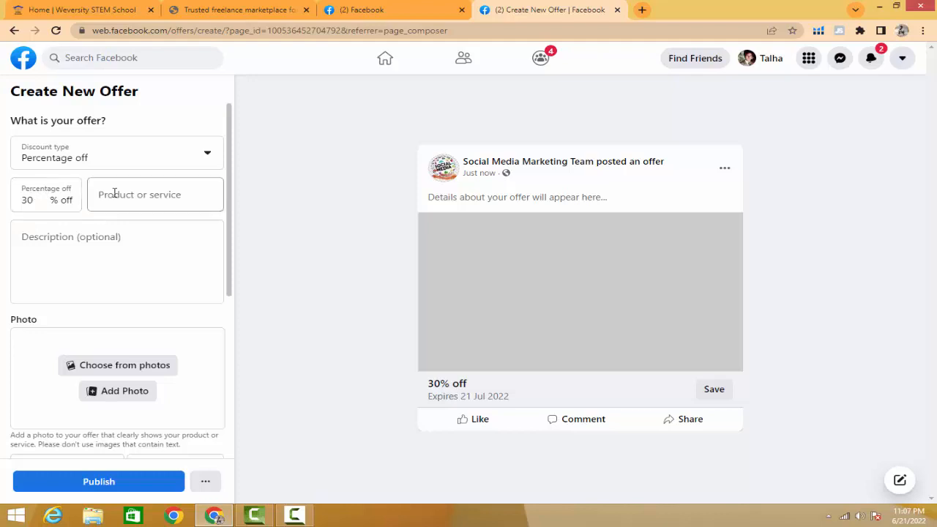
click(161, 199)
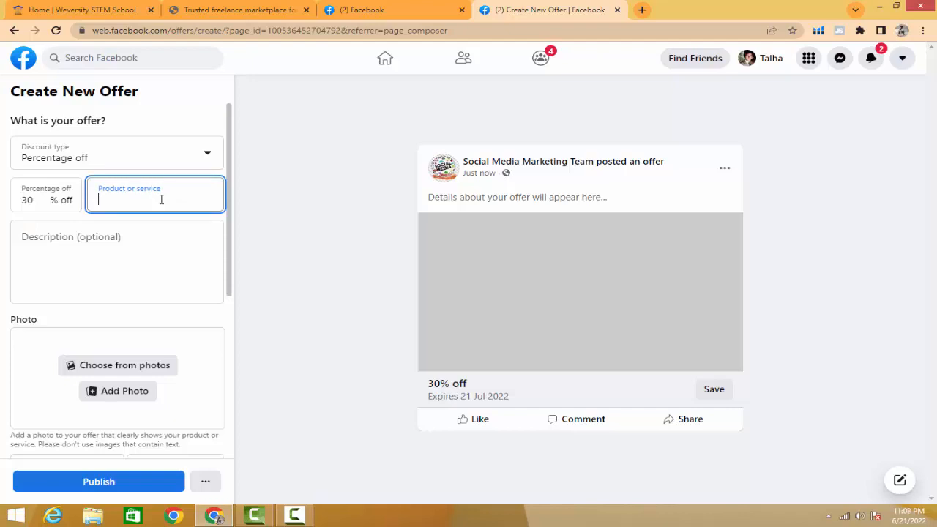
text(on Summer Sale)
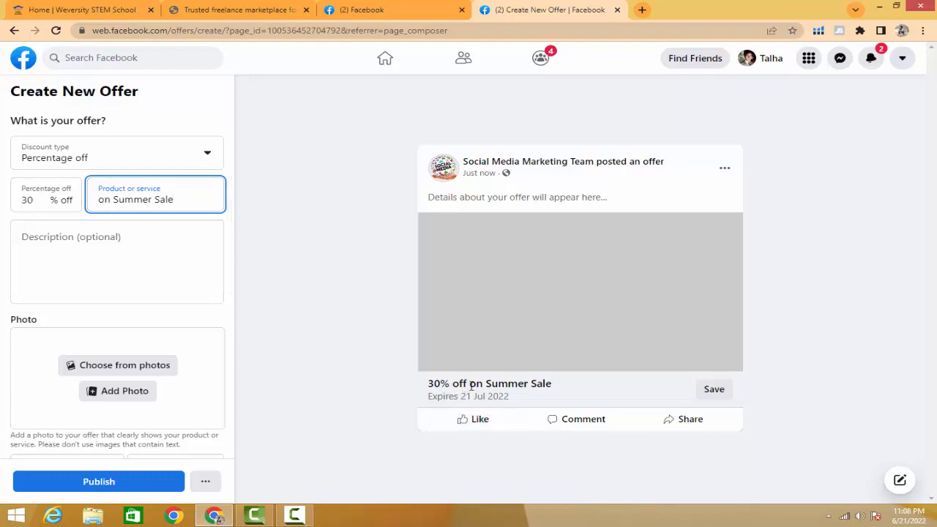
drag(470, 386, 549, 383)
drag(426, 384, 579, 388)
click(556, 389)
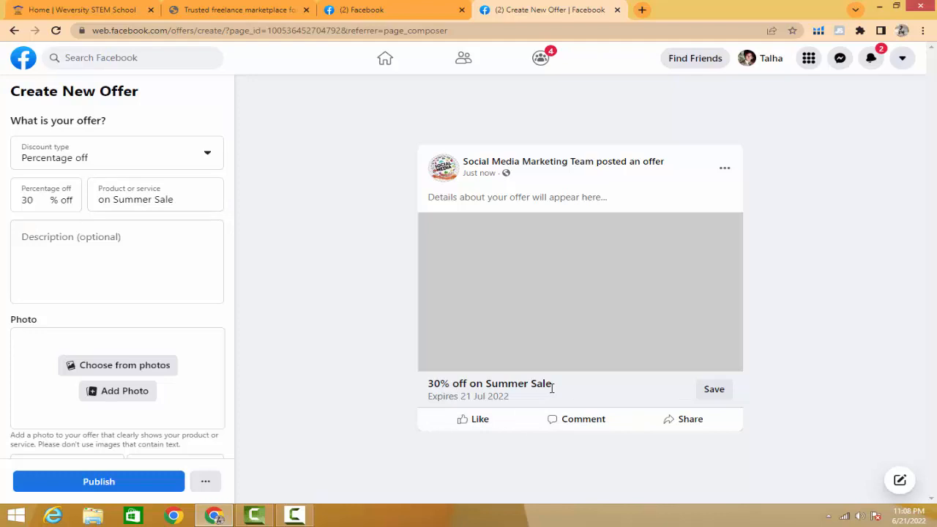
drag(549, 387, 379, 394)
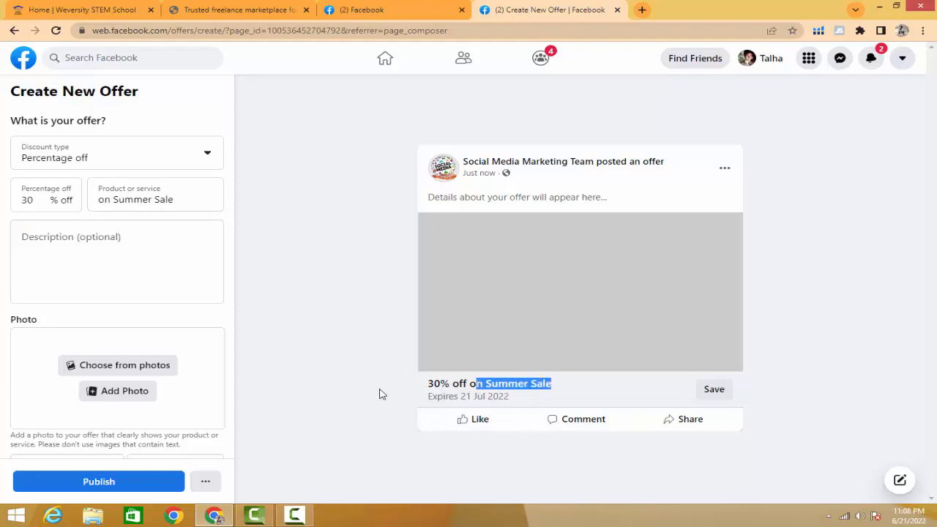
- Enter the offer description "We offer 30% Discount on Summer Sale" and check it in the post preview
click(80, 239)
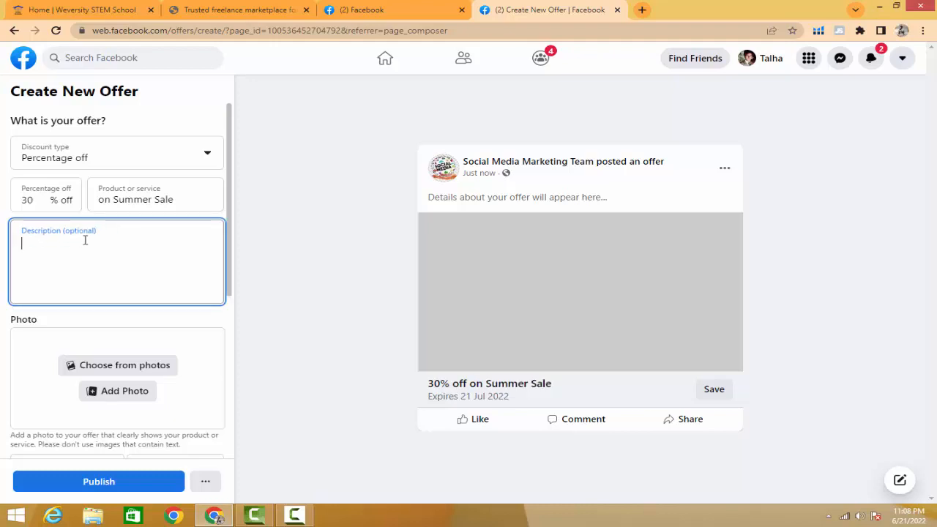
click(275, 285)
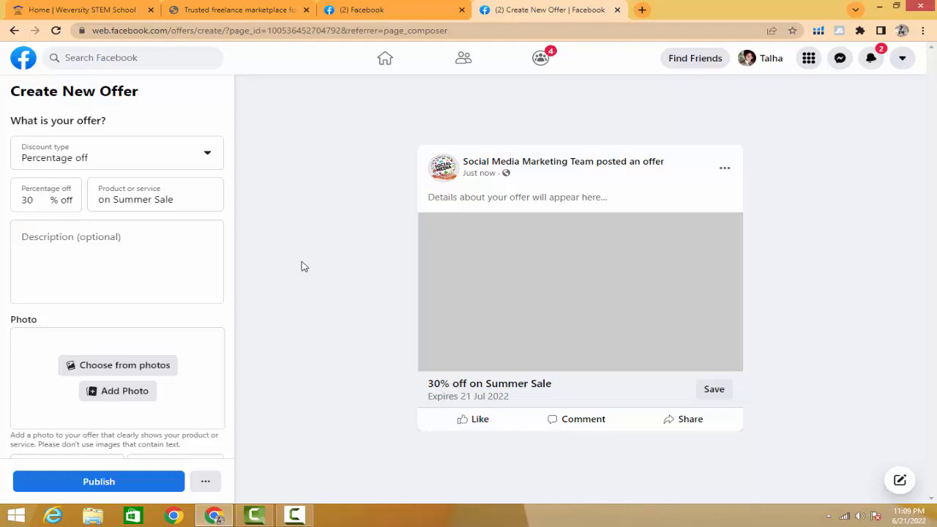
click(63, 241)
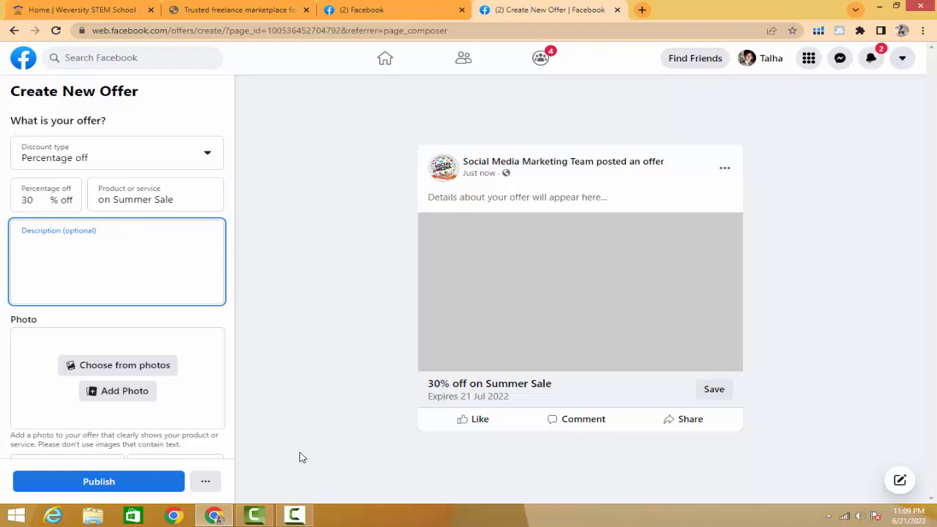
text(We )
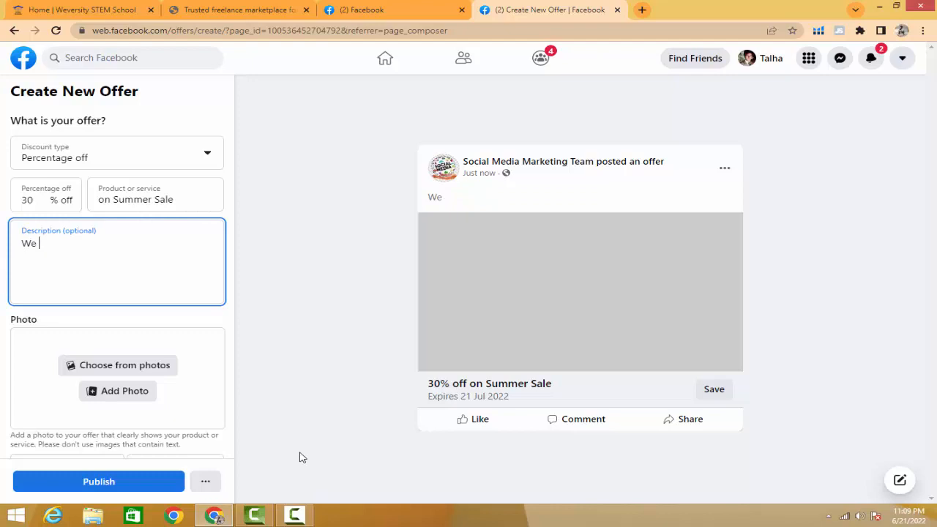
text(offer 30%)
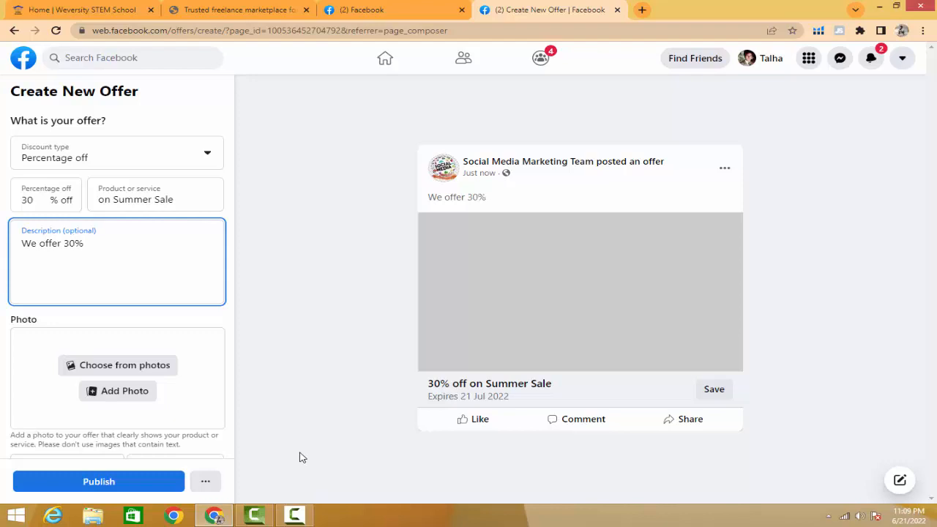
text( Discount on)
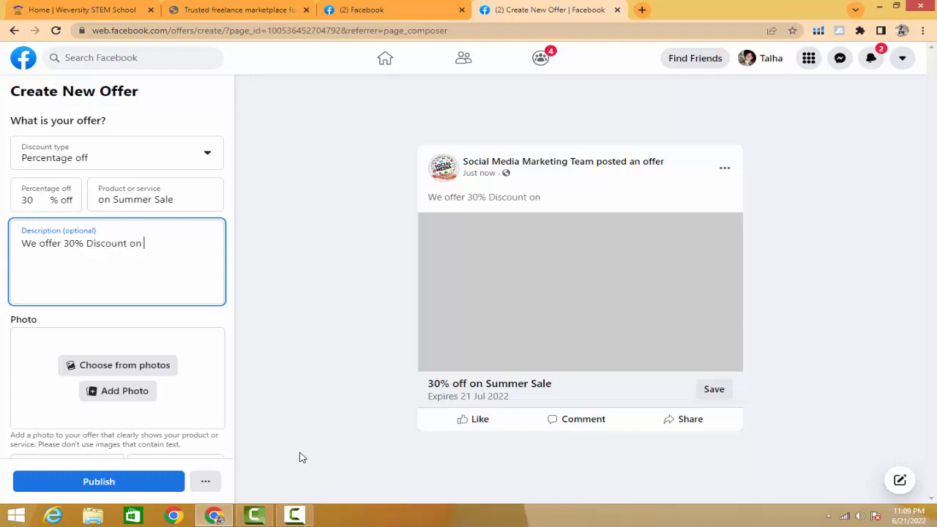
text( Summer Sale)
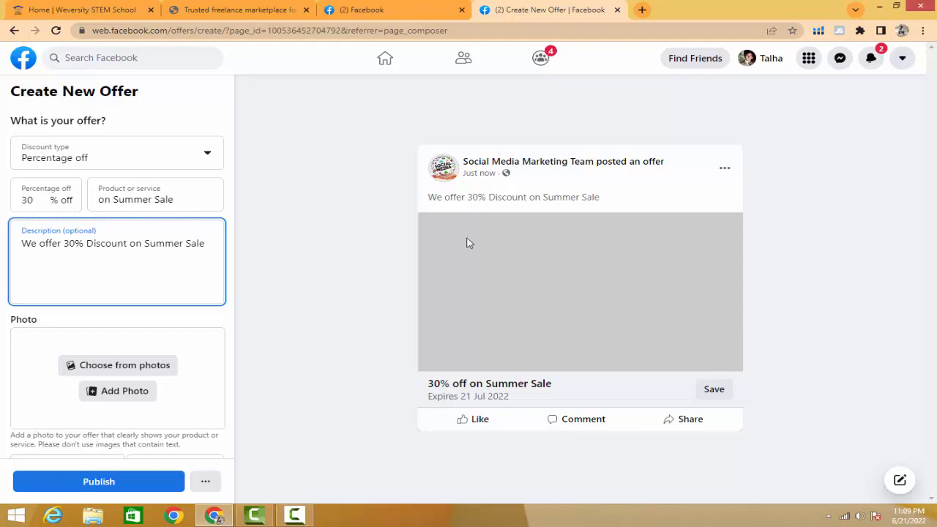
click(432, 196)
drag(432, 196, 621, 196)
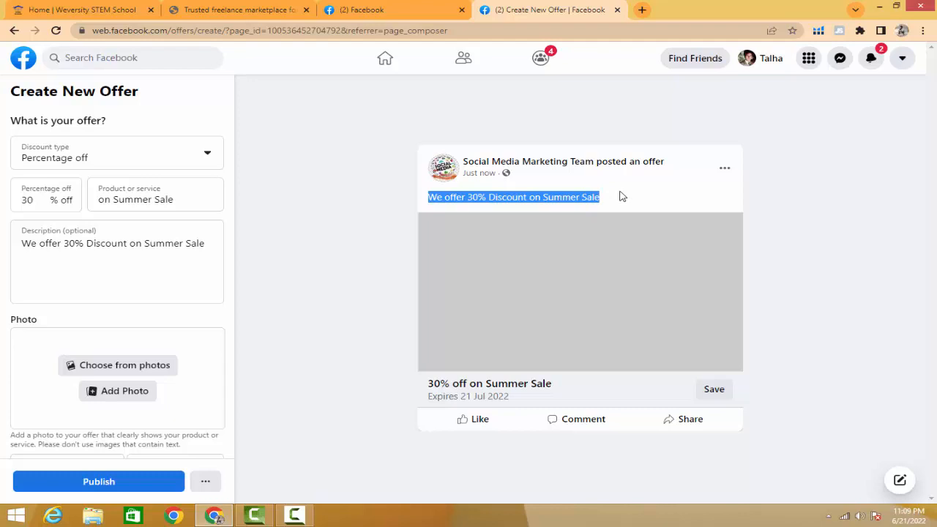
- Look through the page's existing photos for an offer image and close the chooser without picking one
click(398, 207)
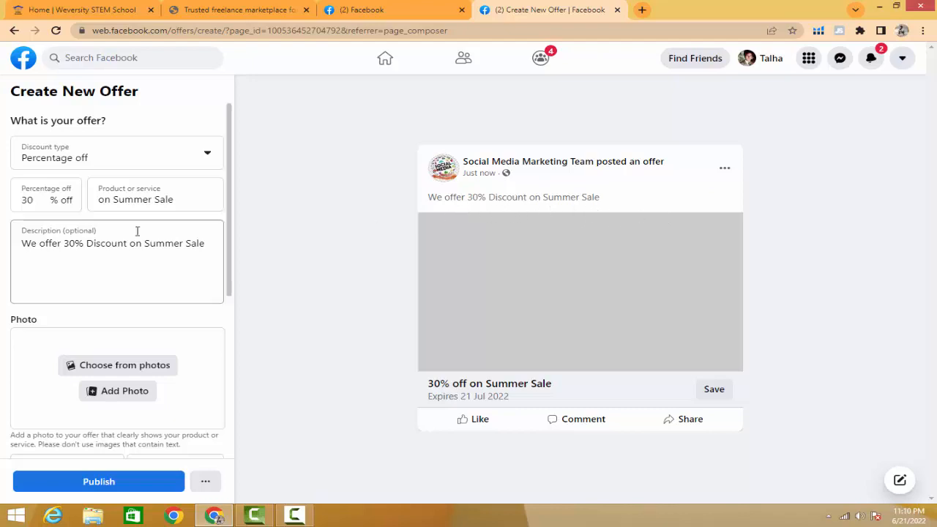
scroll(138, 231, down, 2)
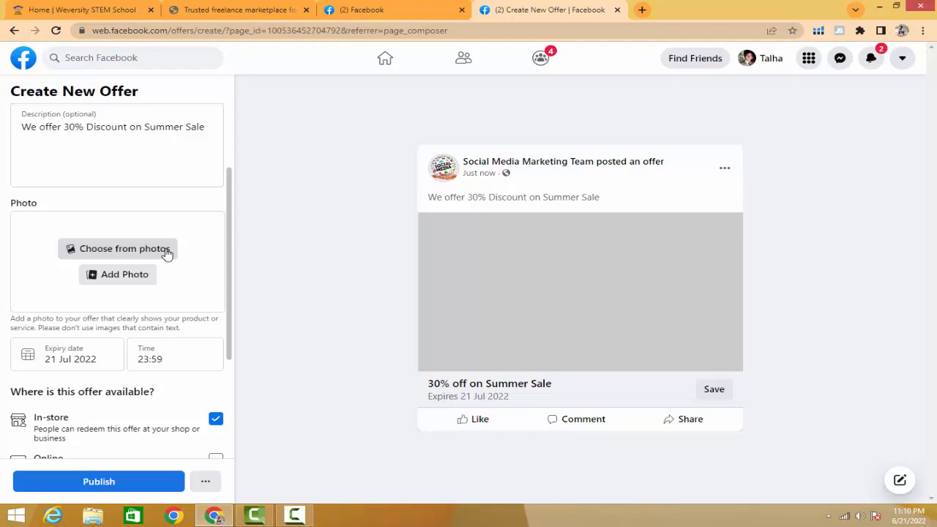
click(113, 252)
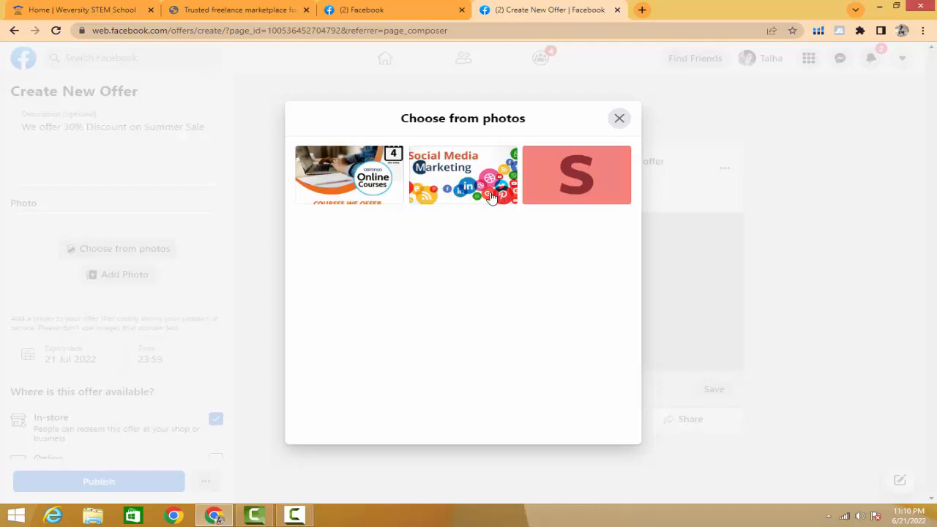
click(620, 121)
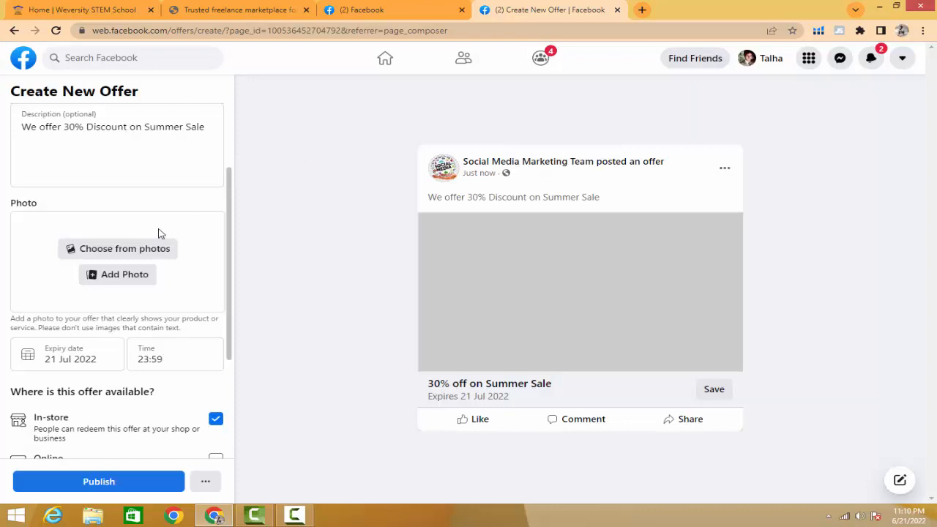
- Upload the brown T-shirt JPEG from the Desktop as the offer photo
click(124, 275)
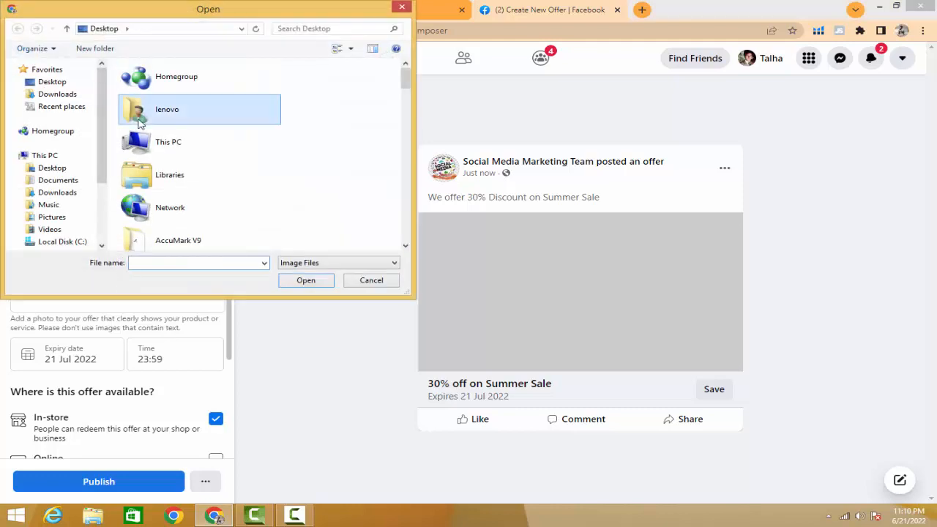
scroll(138, 125, down, 5)
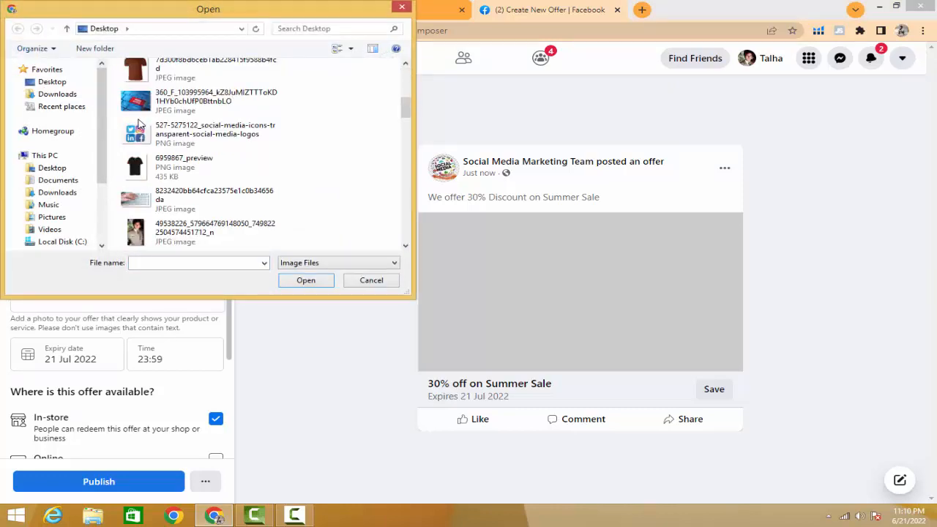
scroll(139, 125, up, 2)
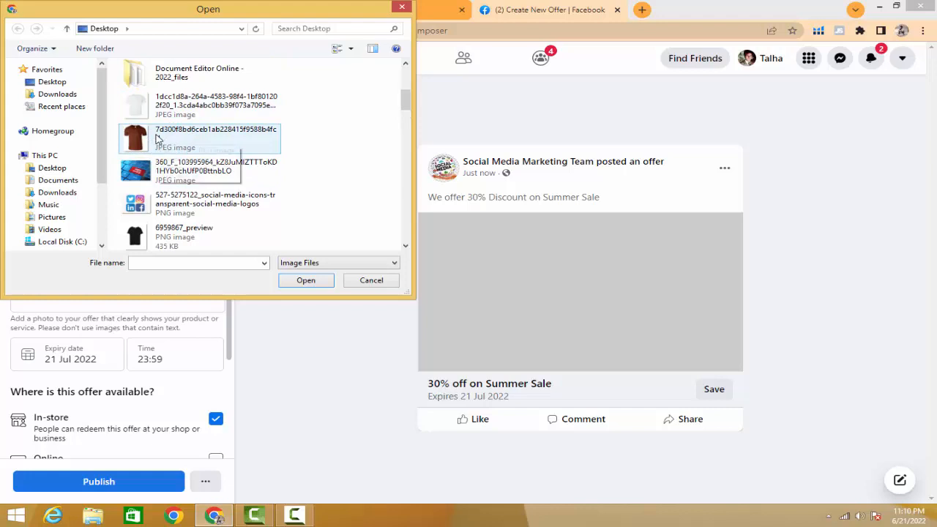
click(157, 139)
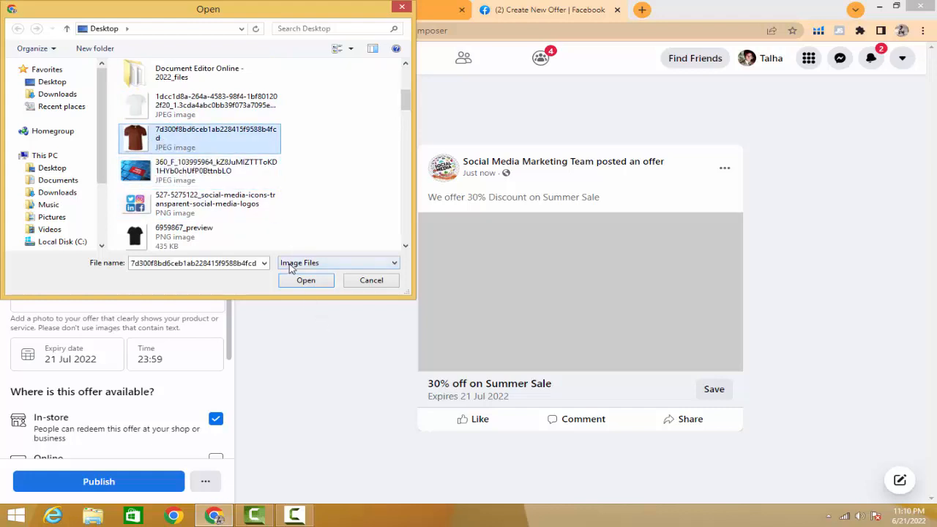
click(310, 286)
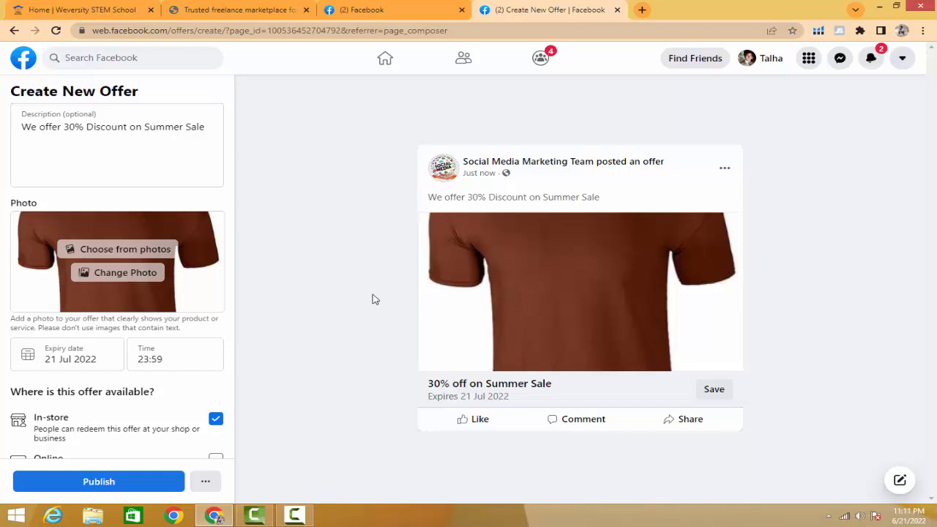
- Replace the offer photo with the white T-shirt JPEG from the Desktop
click(133, 280)
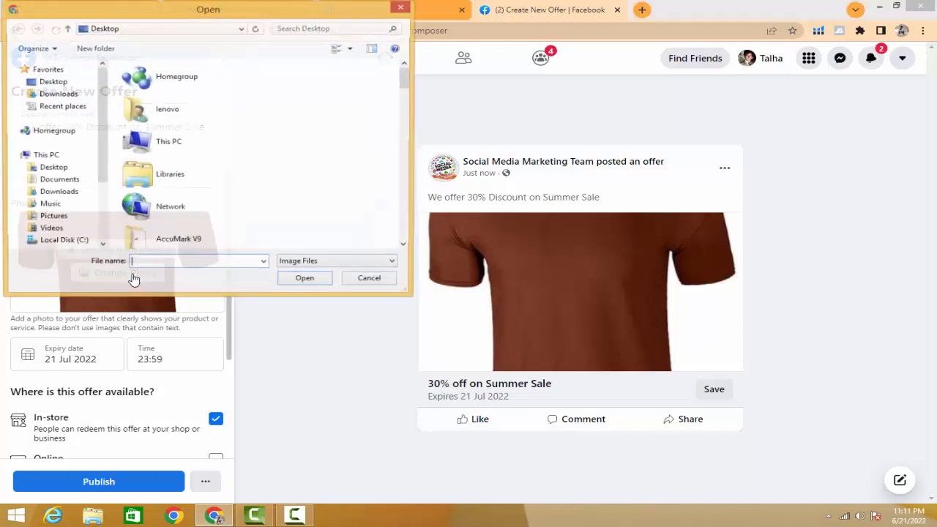
click(161, 175)
scroll(162, 175, down, 1)
scroll(161, 175, down, 1)
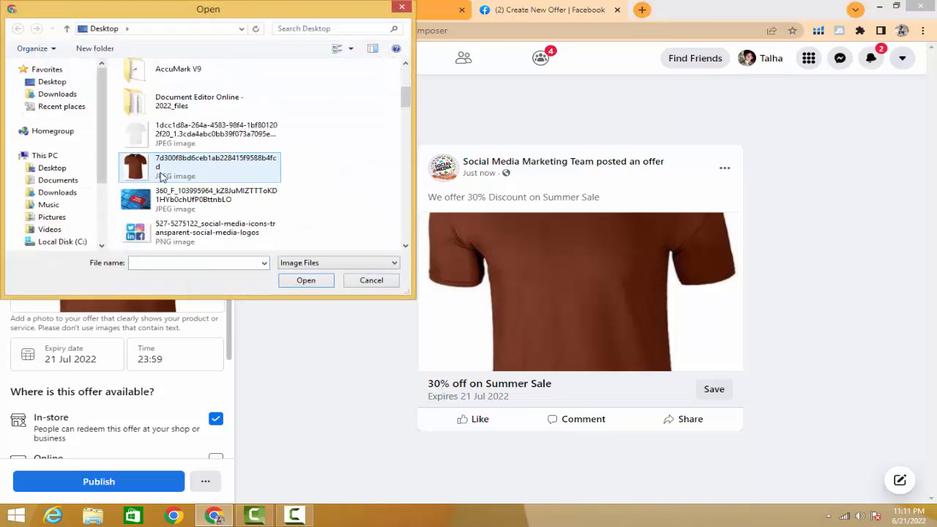
click(160, 142)
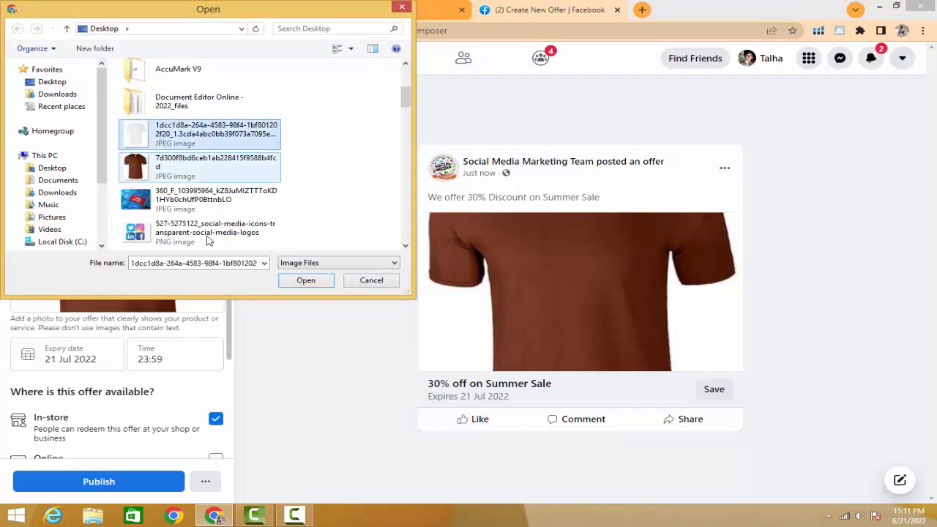
click(304, 284)
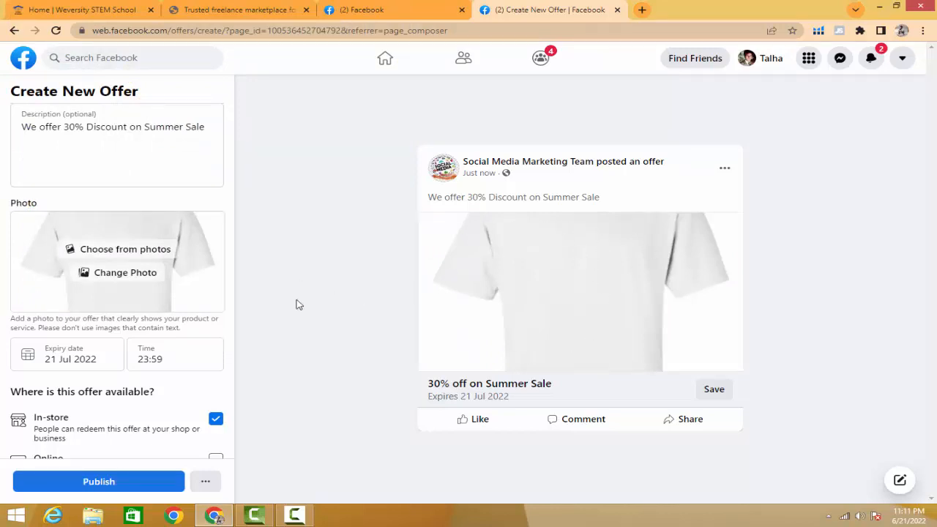
- Change the offer photo to the red T-shirt image PS75_Red_Back_l from the Desktop
click(141, 278)
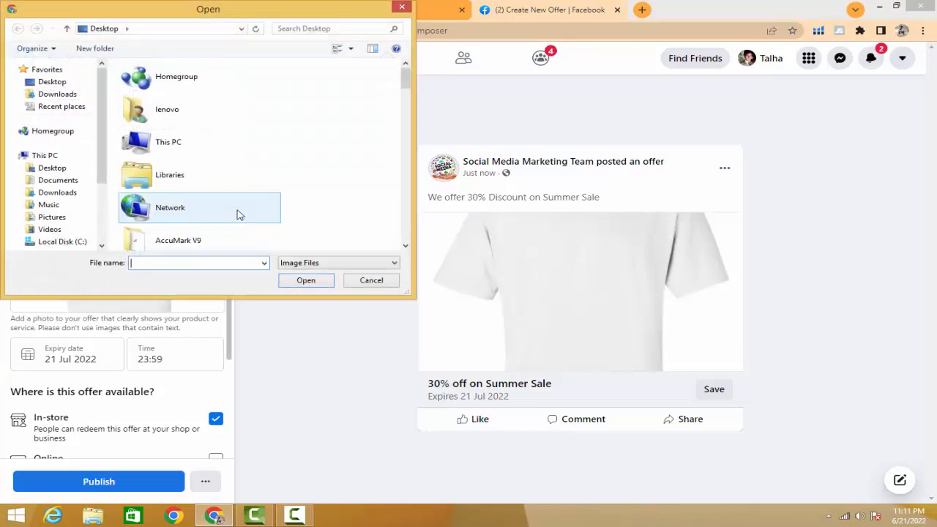
scroll(209, 242, down, 10)
scroll(208, 190, down, 6)
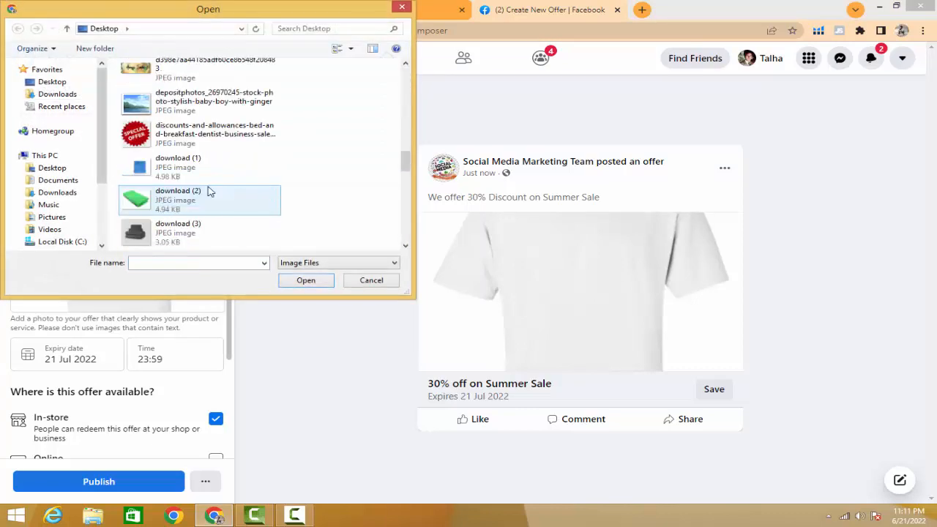
scroll(209, 190, up, 2)
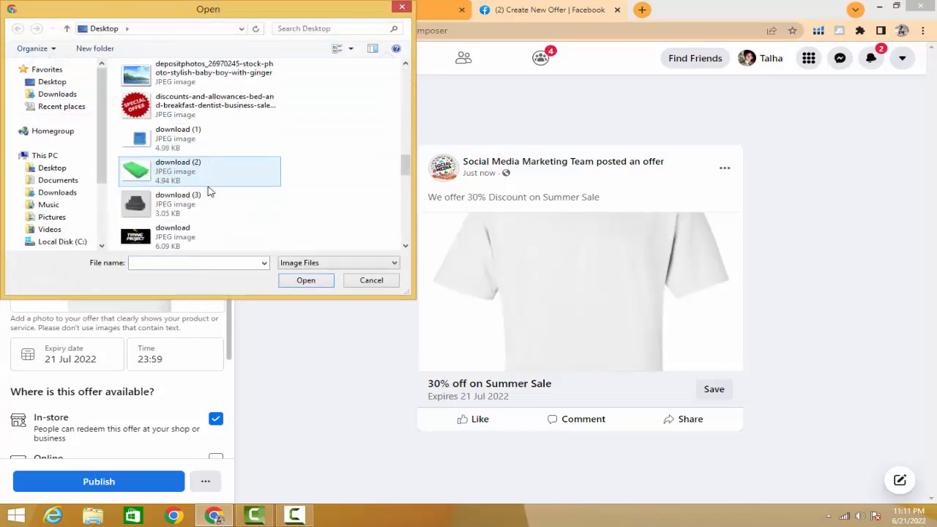
scroll(209, 190, down, 5)
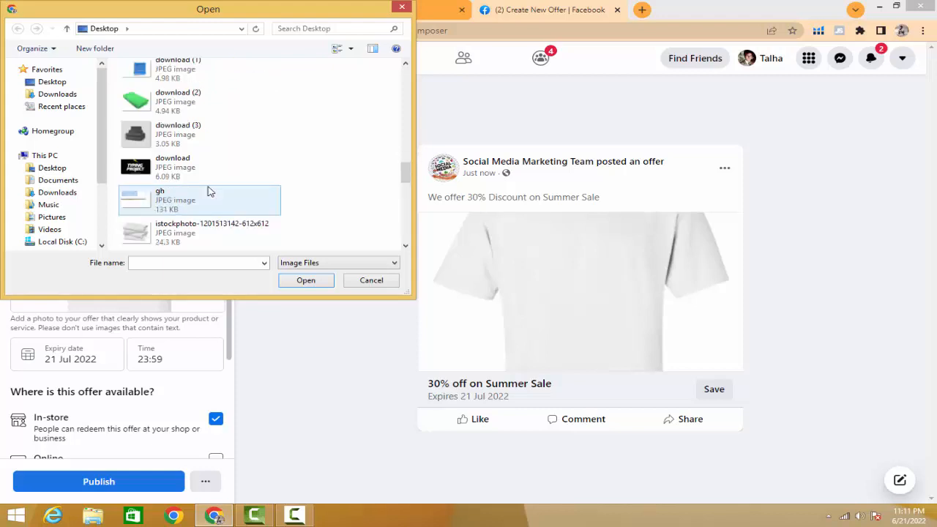
scroll(208, 190, down, 2)
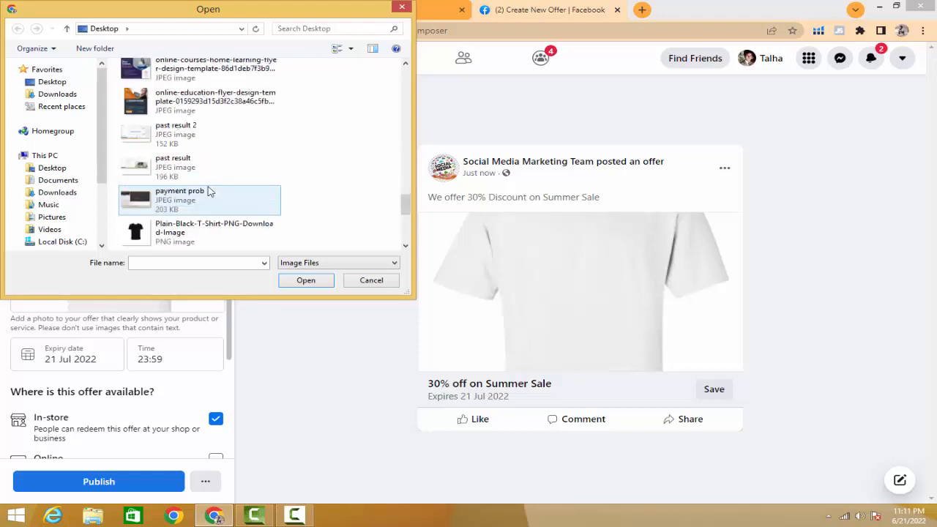
scroll(208, 192, down, 3)
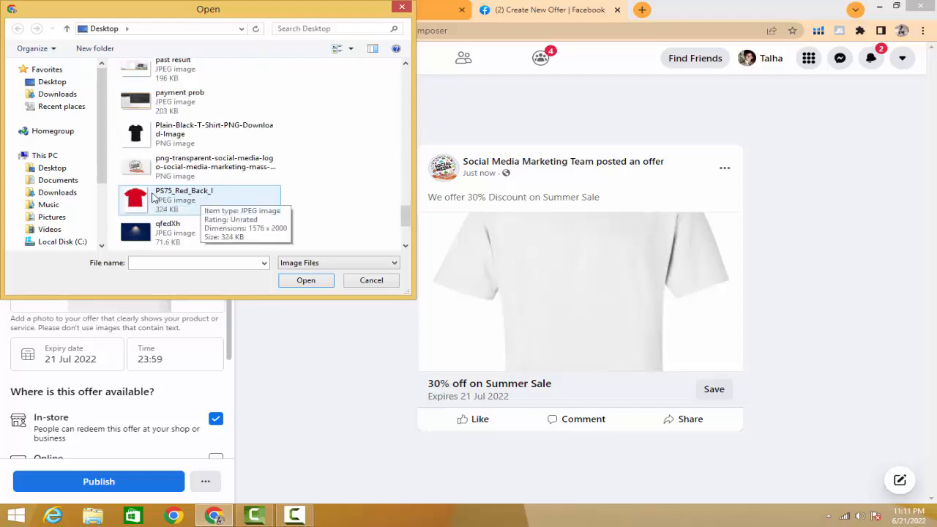
click(149, 144)
click(170, 200)
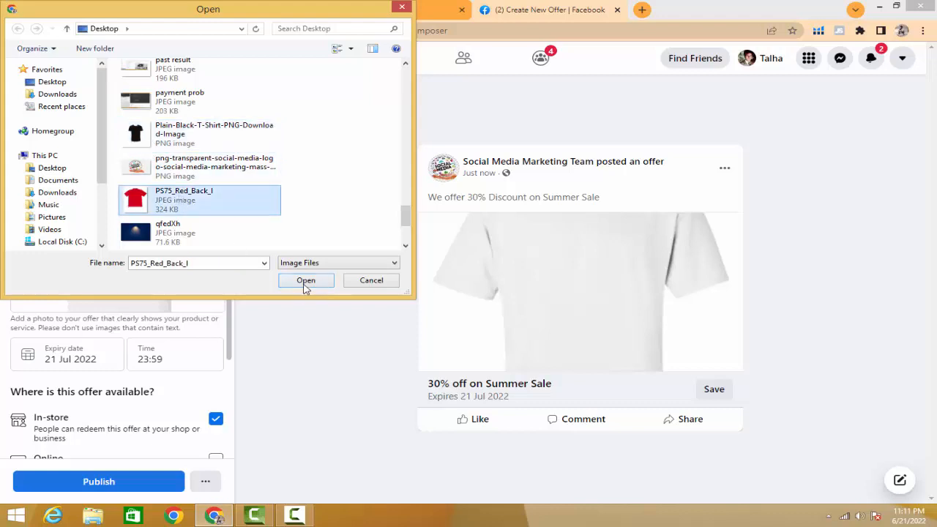
click(305, 280)
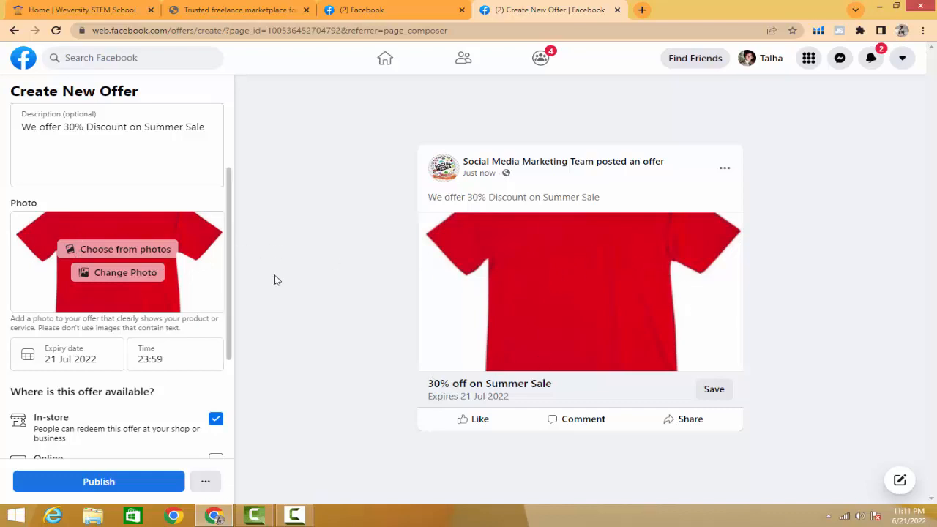
- Set the offer's expiry date to 10 Jul 2022
scroll(176, 236, down, 1)
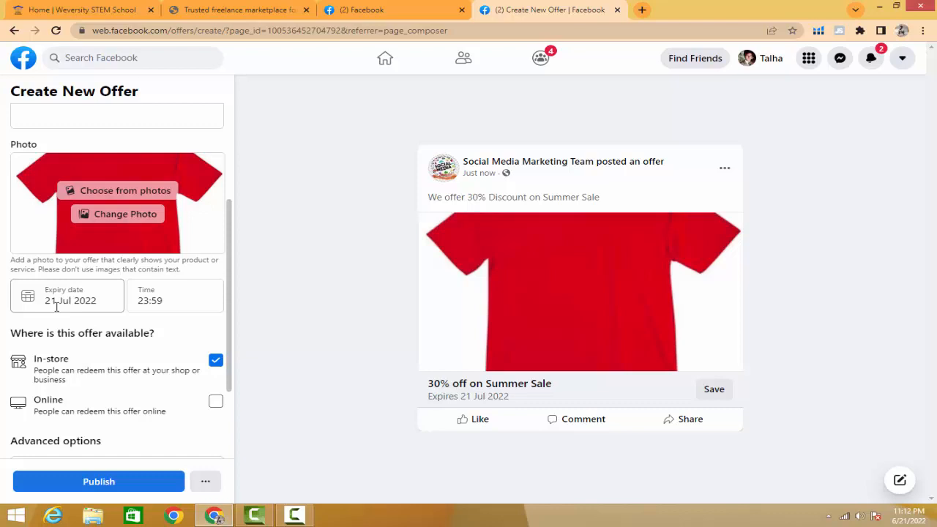
click(69, 301)
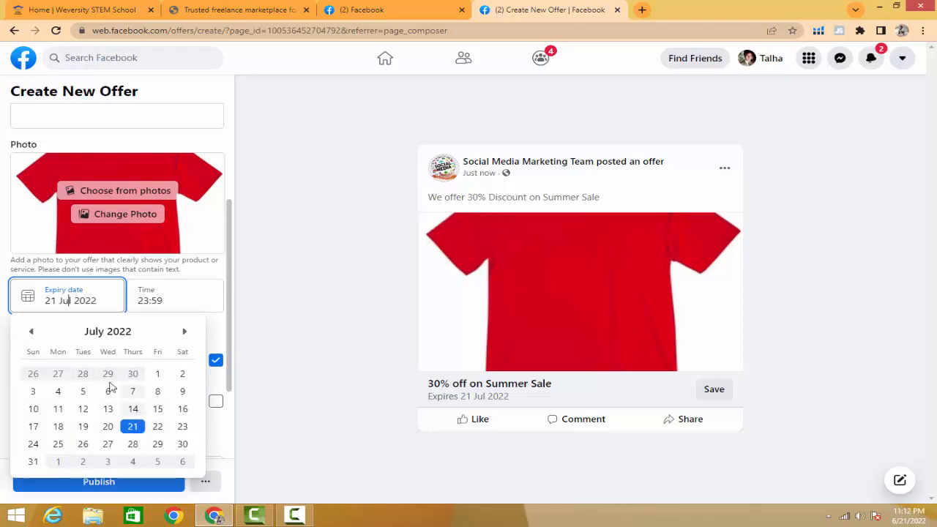
click(35, 409)
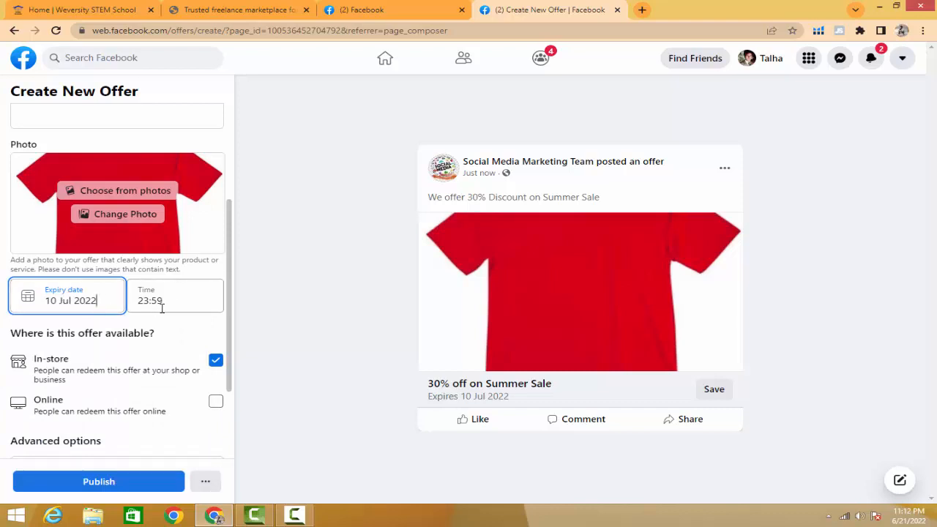
- Try 30 Jun 2022 as the offer's expiry date and return it to 10 Jul 2022
click(66, 302)
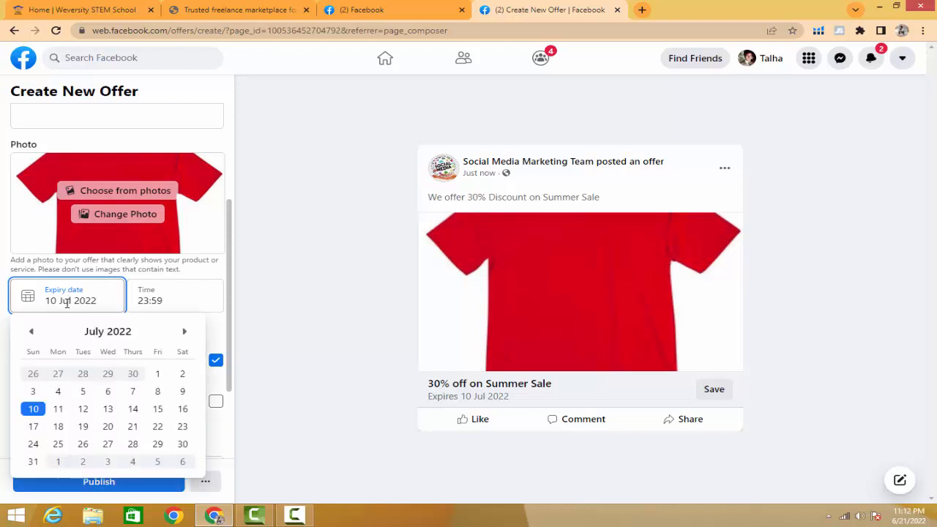
click(31, 331)
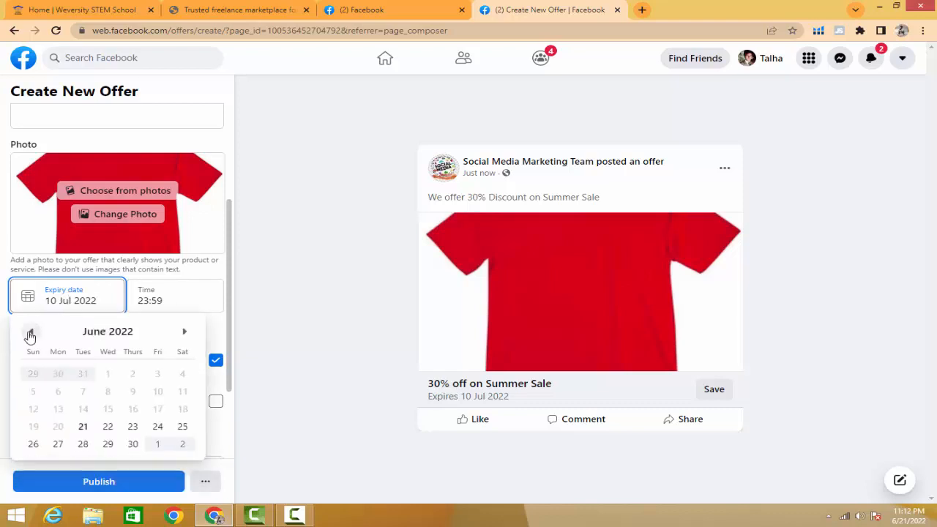
click(133, 444)
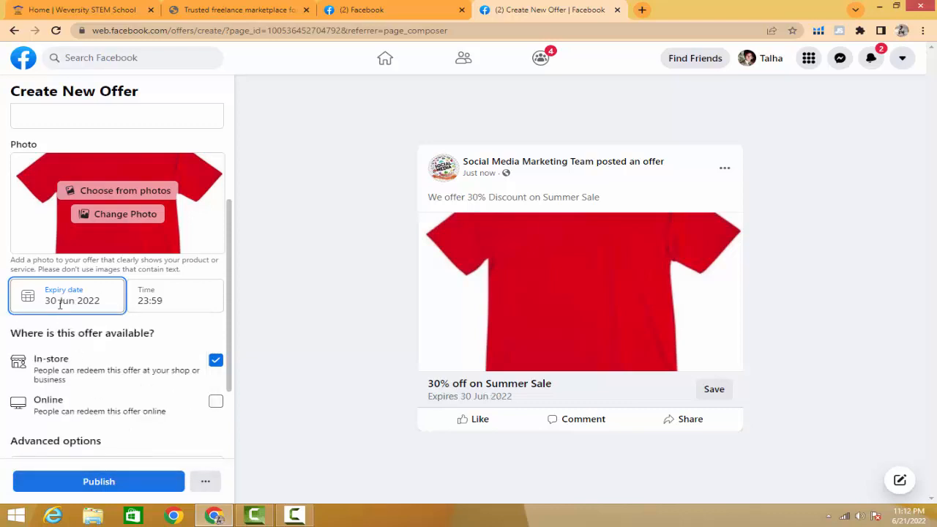
click(59, 300)
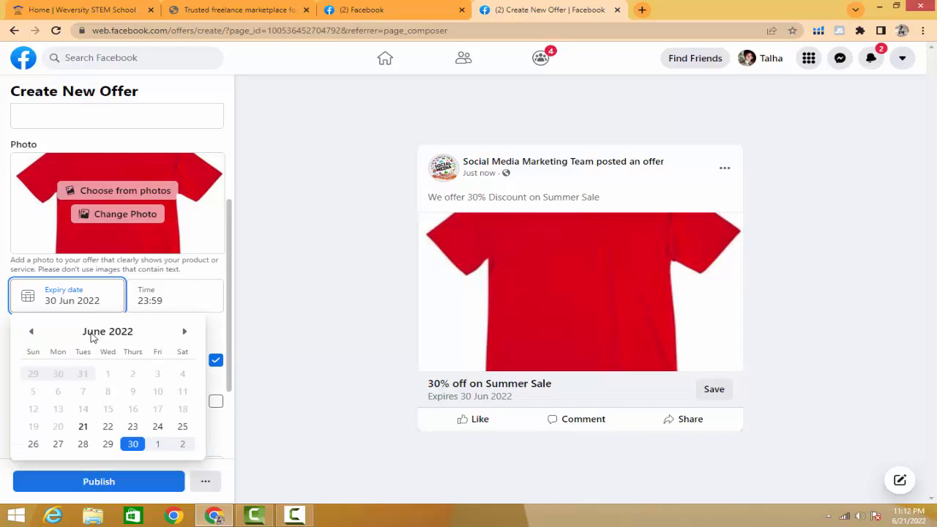
click(185, 330)
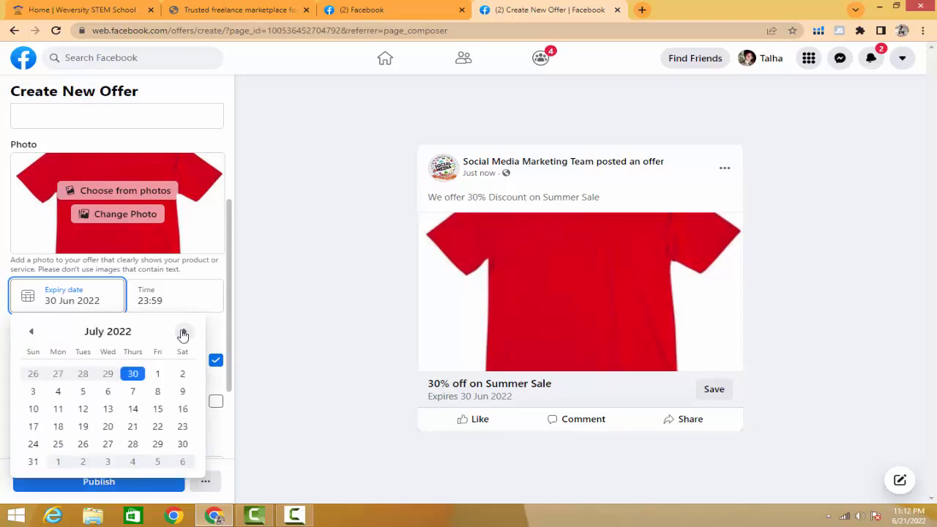
click(33, 409)
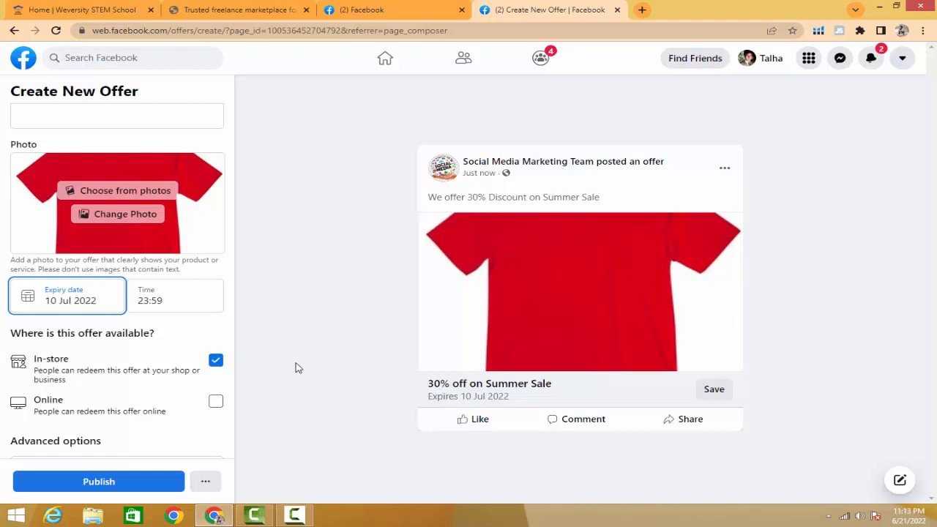
- Review the In-store availability description, then make the offer redeemable only online by enabling Online and disabling In-store
scroll(98, 285, down, 2)
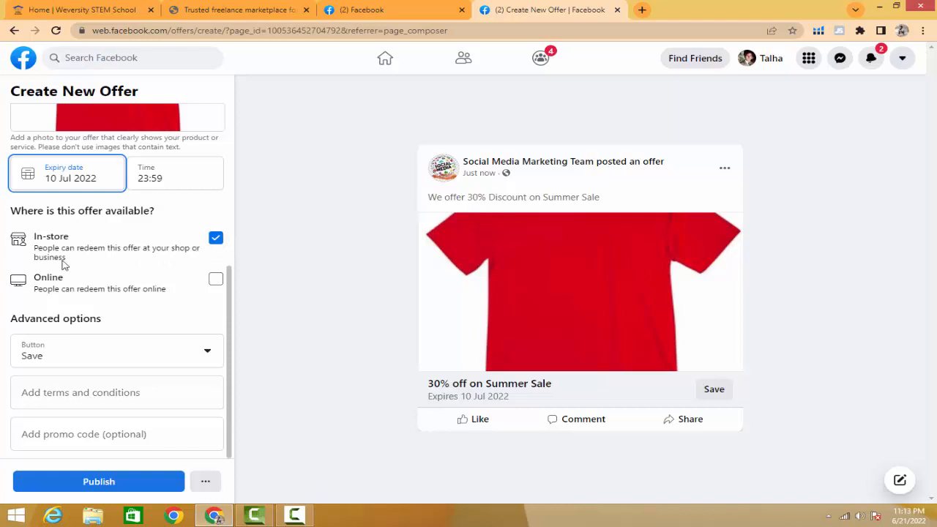
drag(39, 250, 104, 262)
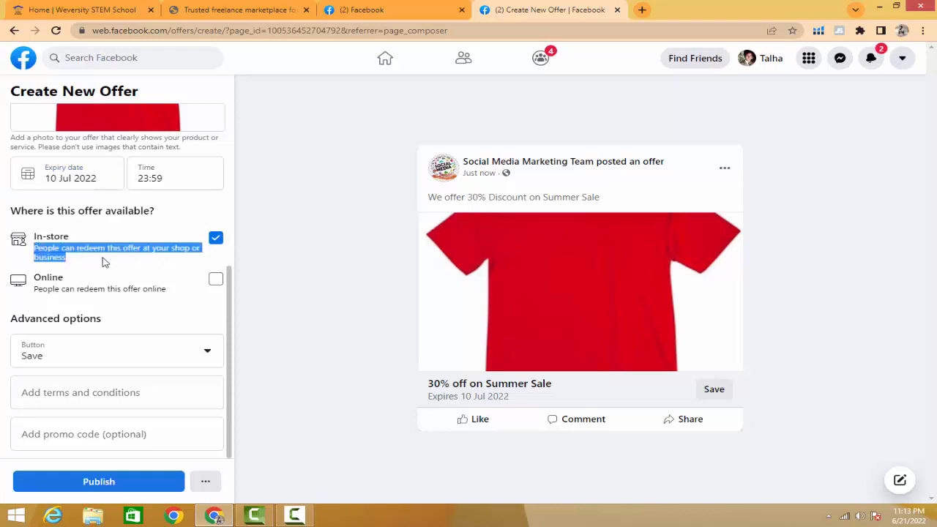
click(270, 247)
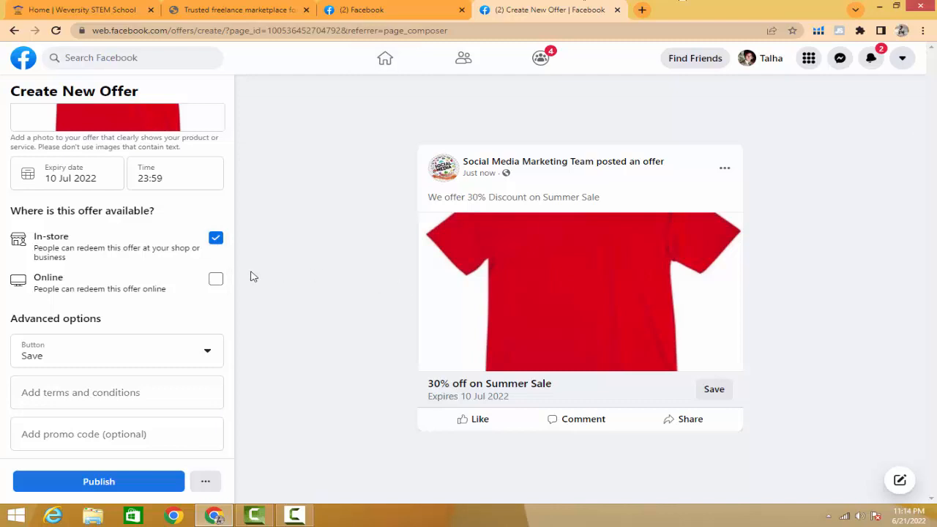
click(216, 281)
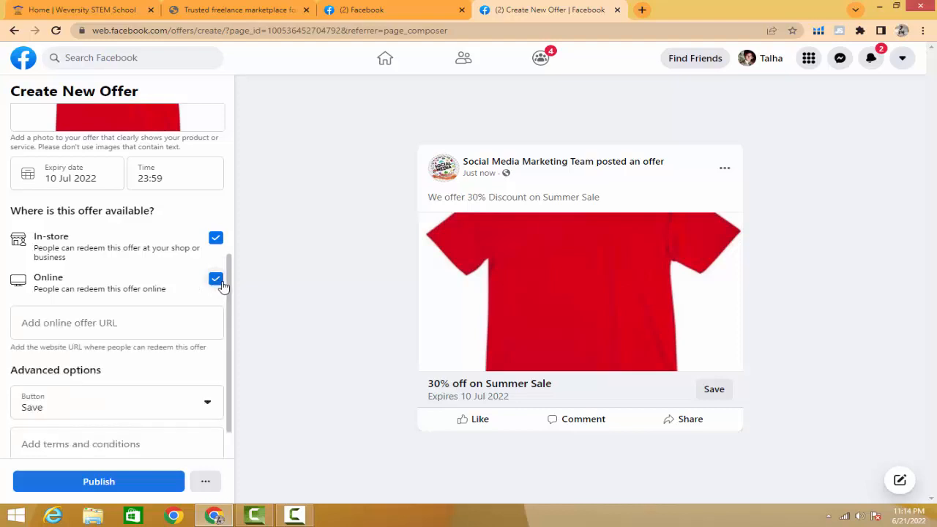
click(215, 239)
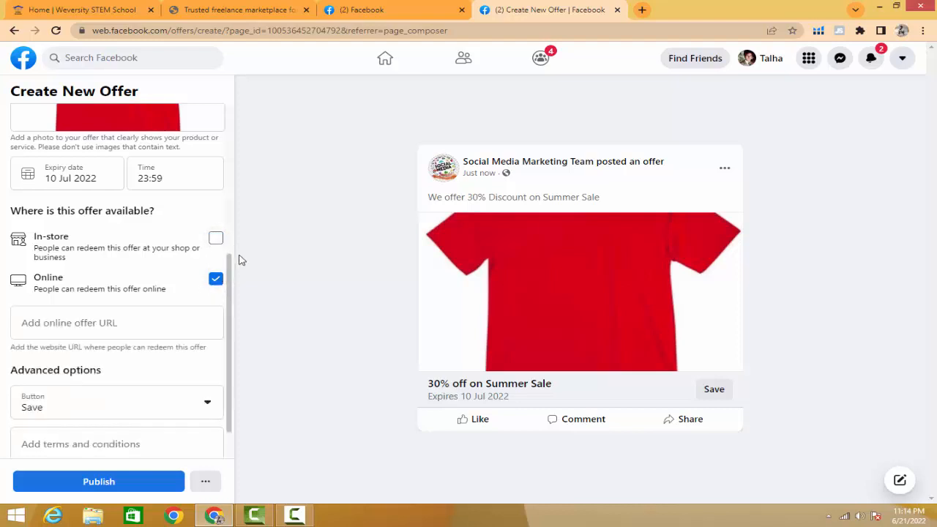
click(116, 322)
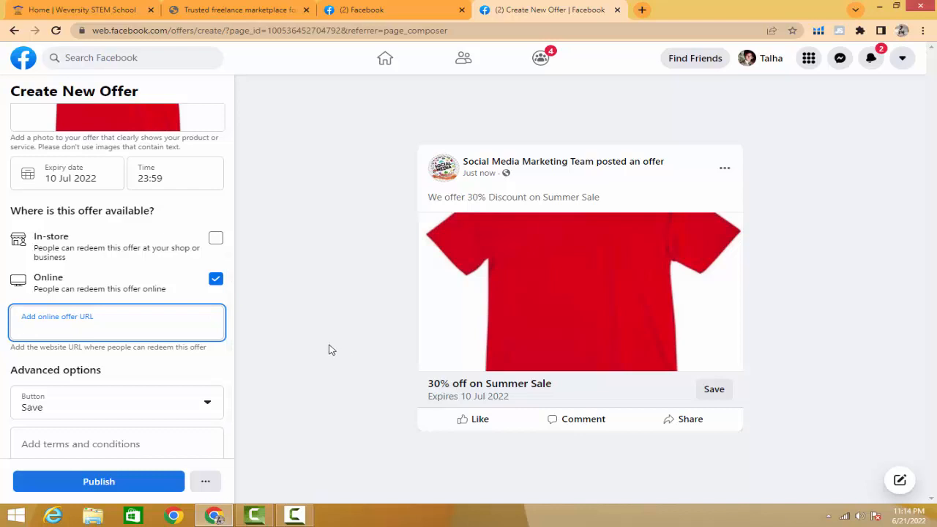
text(www.wej)
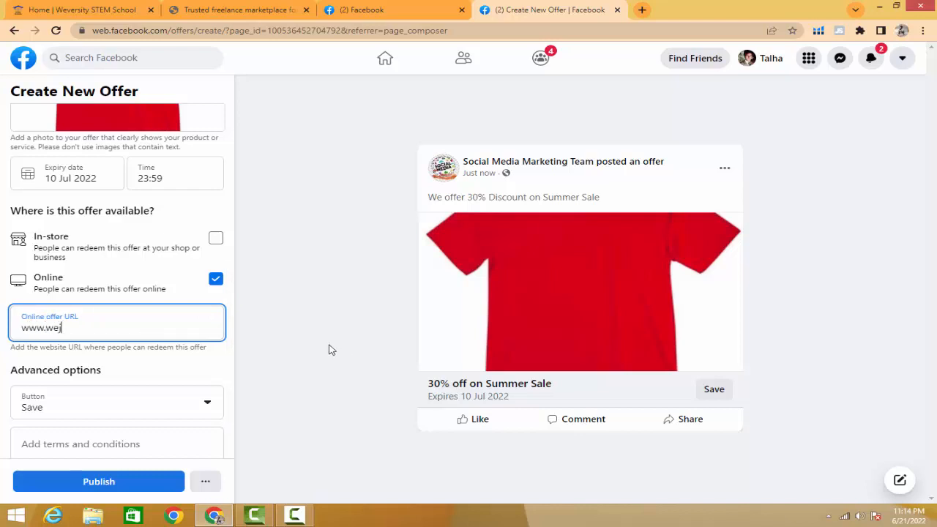
text(ob.org)
click(329, 349)
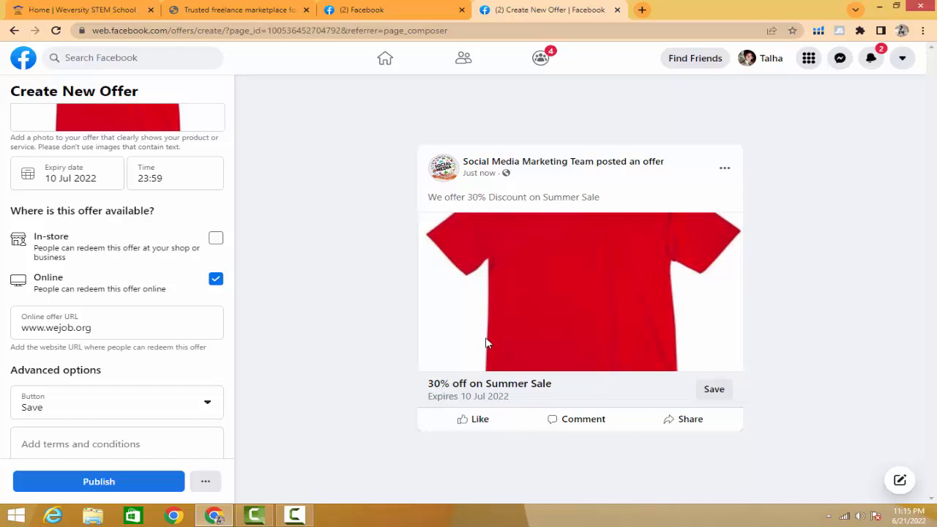
- Try making the offer available In-store only, return it to Online only, and check the online offer URL
drag(34, 277, 127, 284)
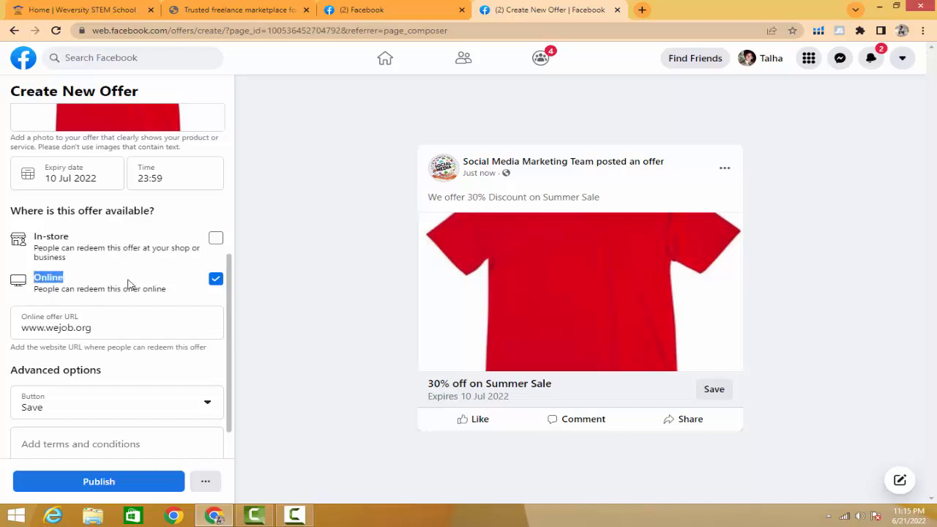
click(216, 240)
click(217, 280)
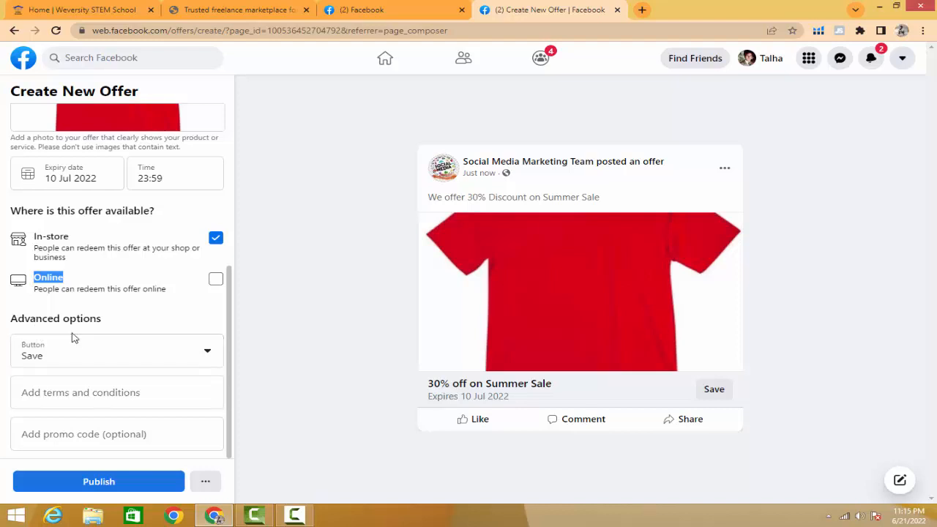
click(216, 281)
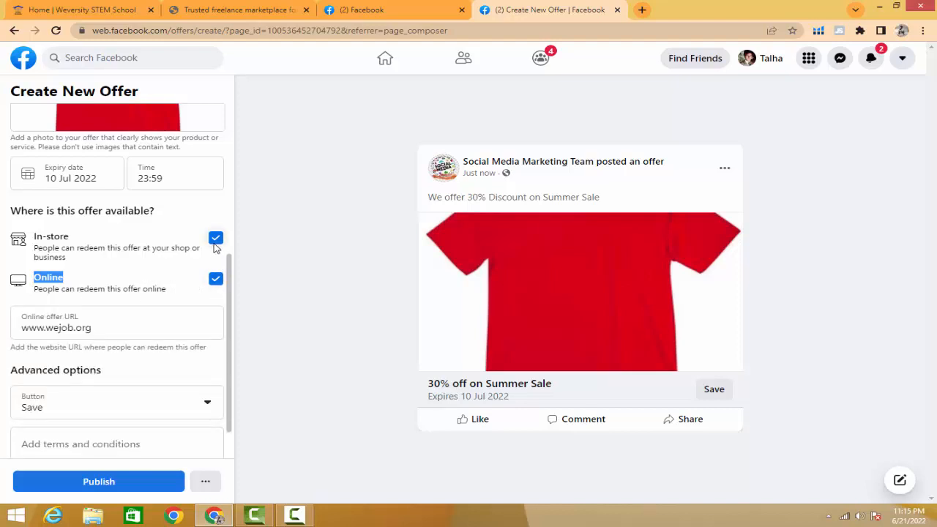
click(215, 243)
click(90, 284)
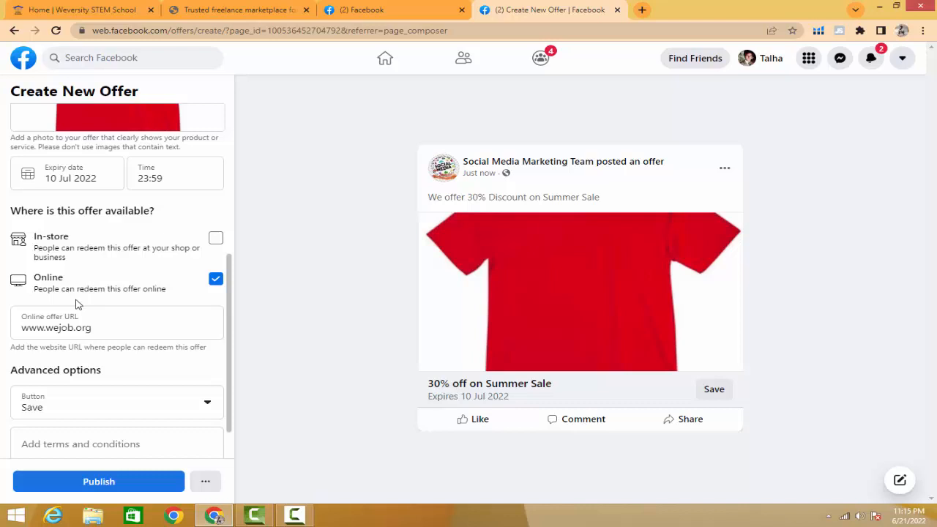
drag(168, 290, 113, 327)
click(24, 331)
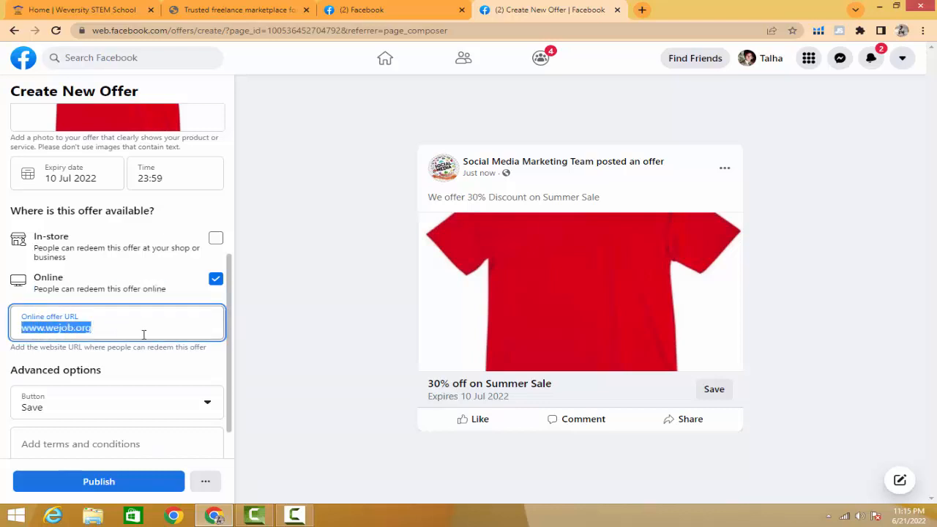
click(273, 335)
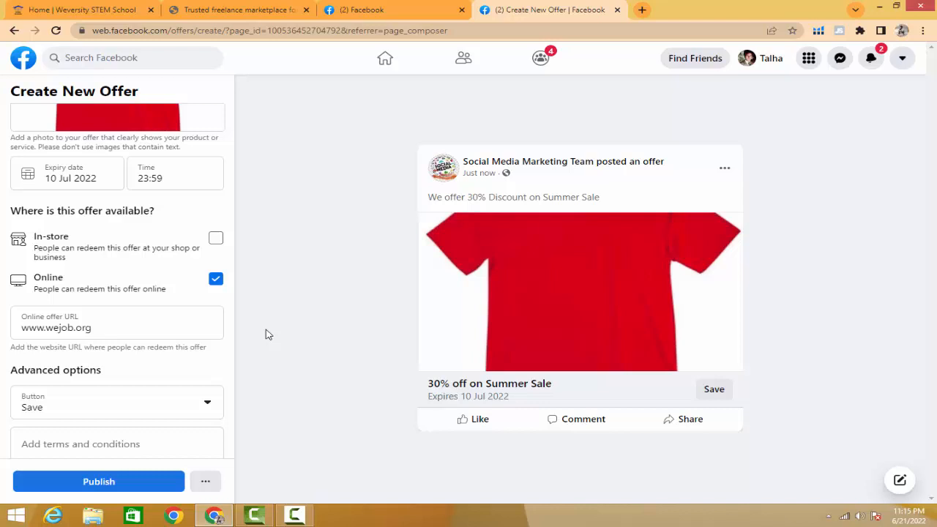
- Set the offer's call-to-action button to Shop now and check it in the post preview
click(200, 408)
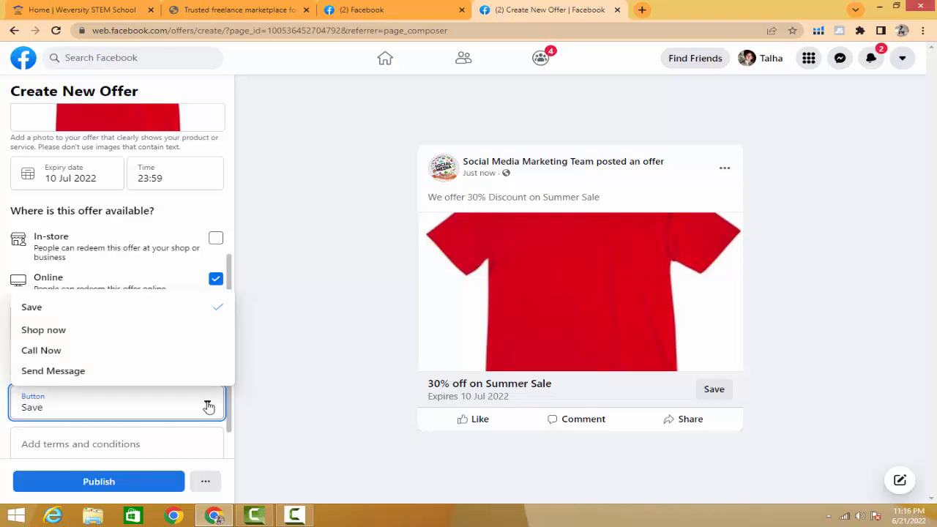
click(44, 330)
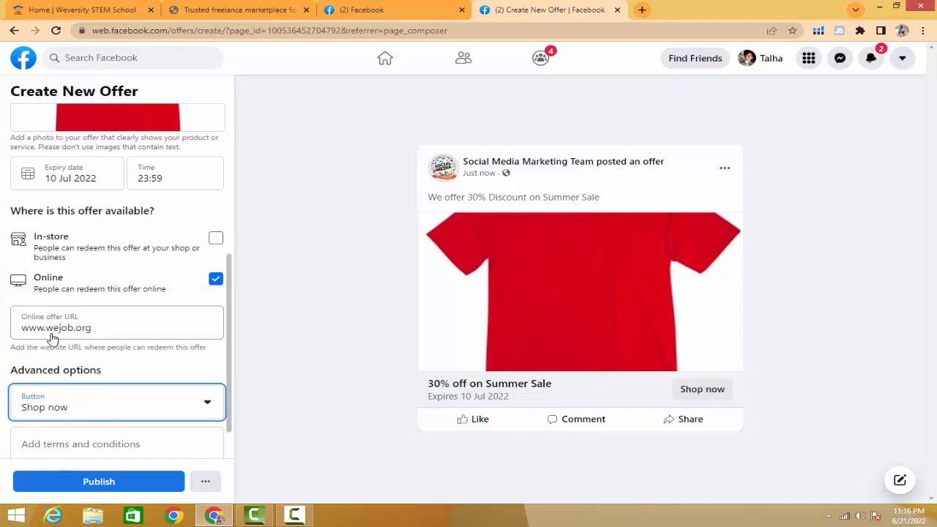
click(702, 392)
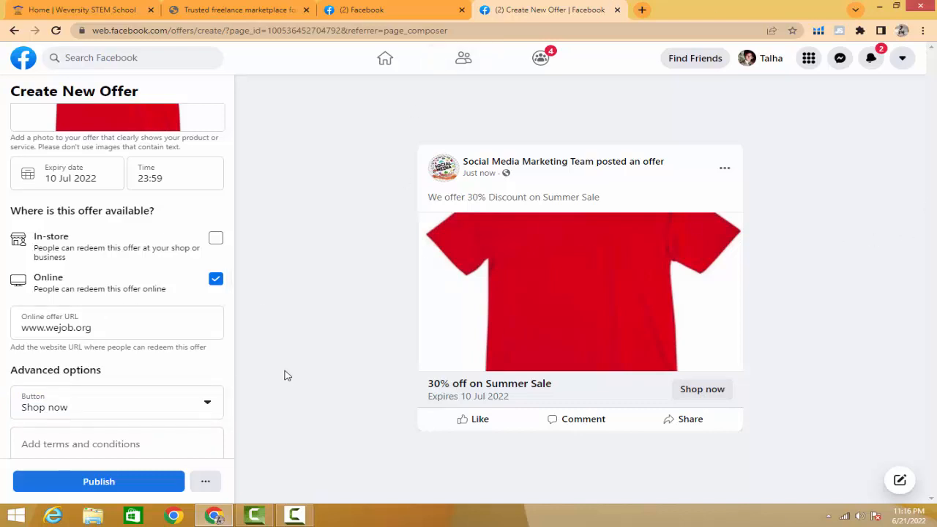
- Look at the empty terms and conditions field, and enable In-store availability briefly before disabling it again
scroll(96, 440, down, 1)
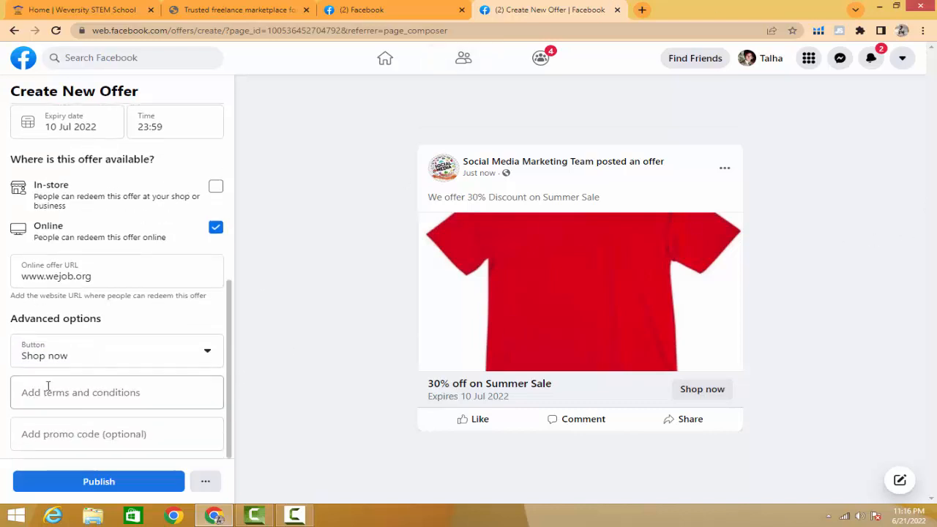
click(113, 392)
click(279, 407)
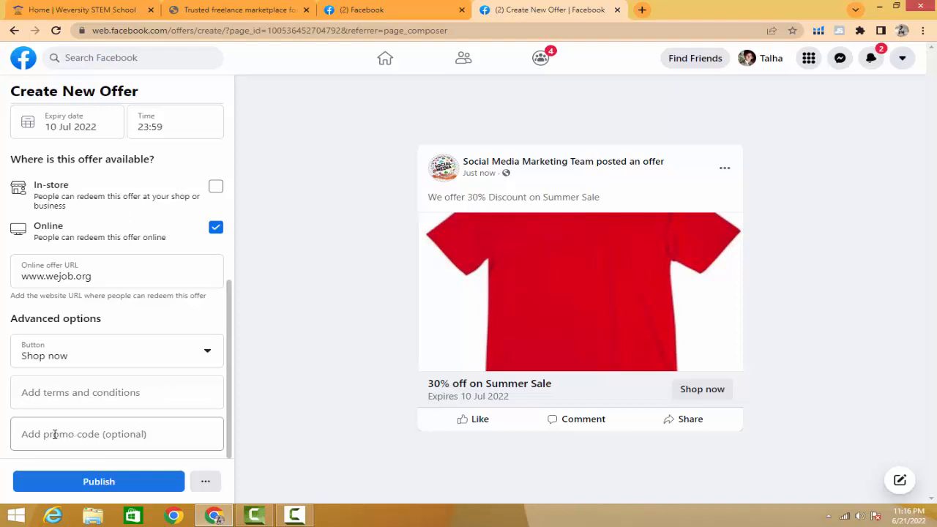
click(216, 188)
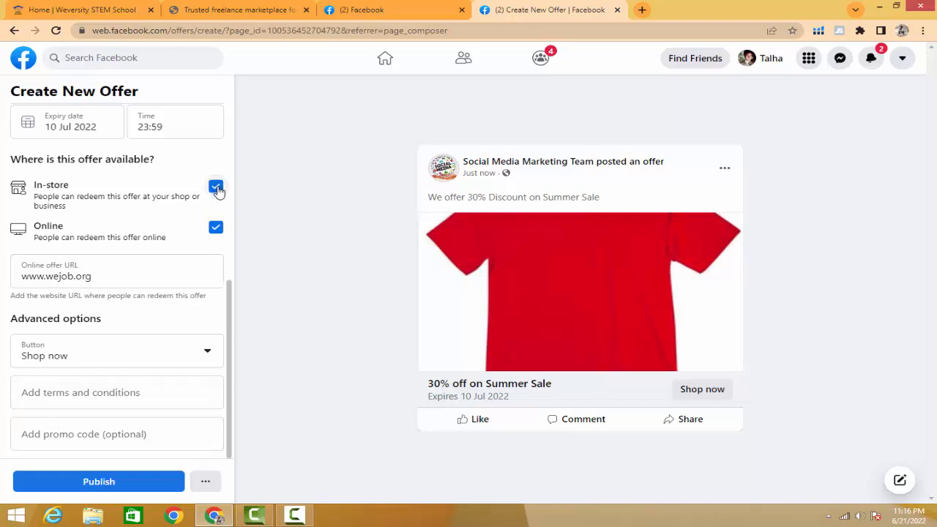
click(216, 187)
drag(91, 277, 17, 279)
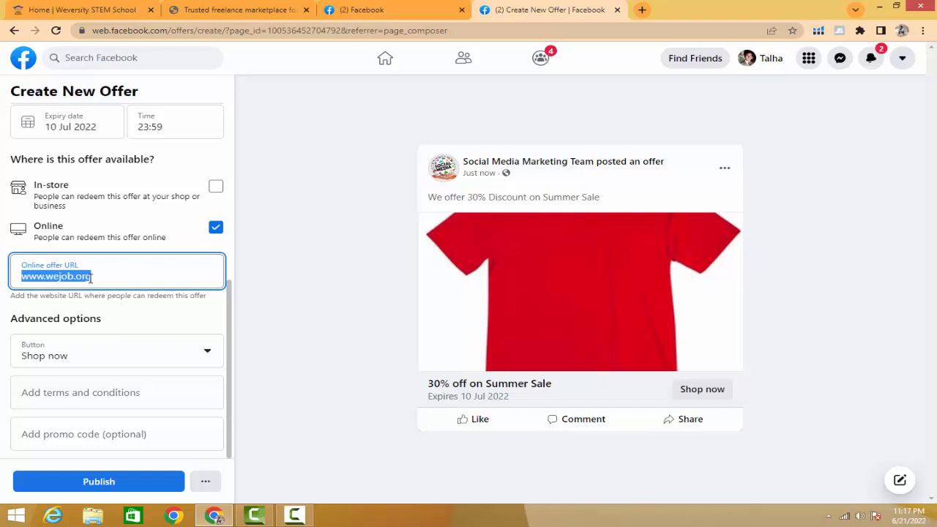
- Try 12345 as the offer's promo code and clear the field again
click(41, 435)
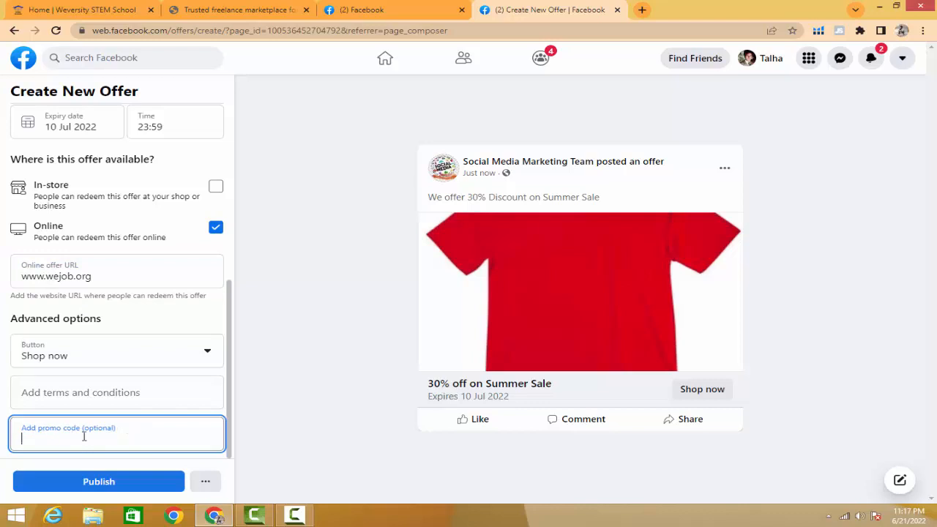
text(12345)
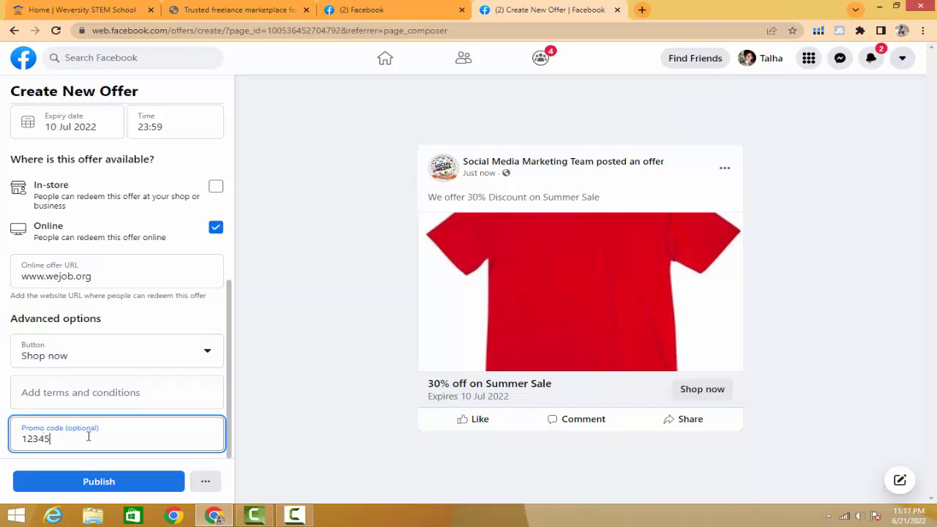
click(265, 440)
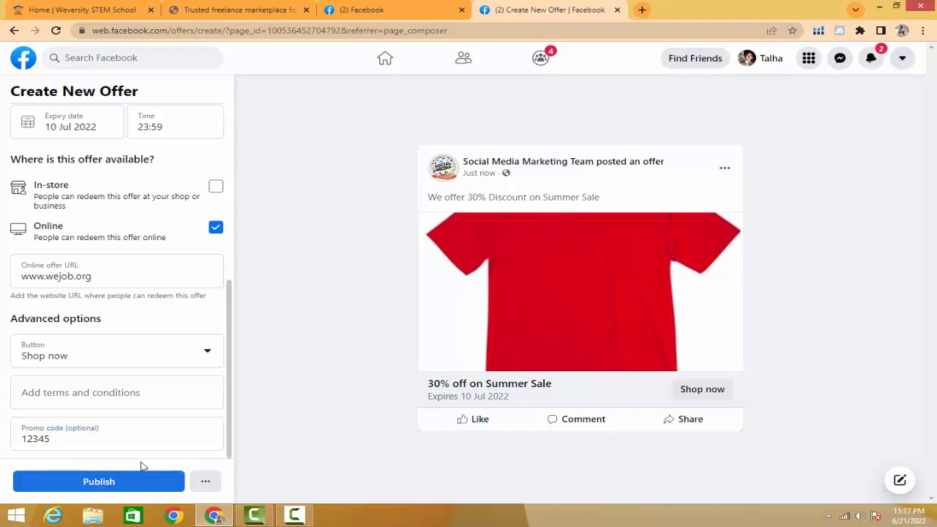
double_click(431, 384)
click(51, 439)
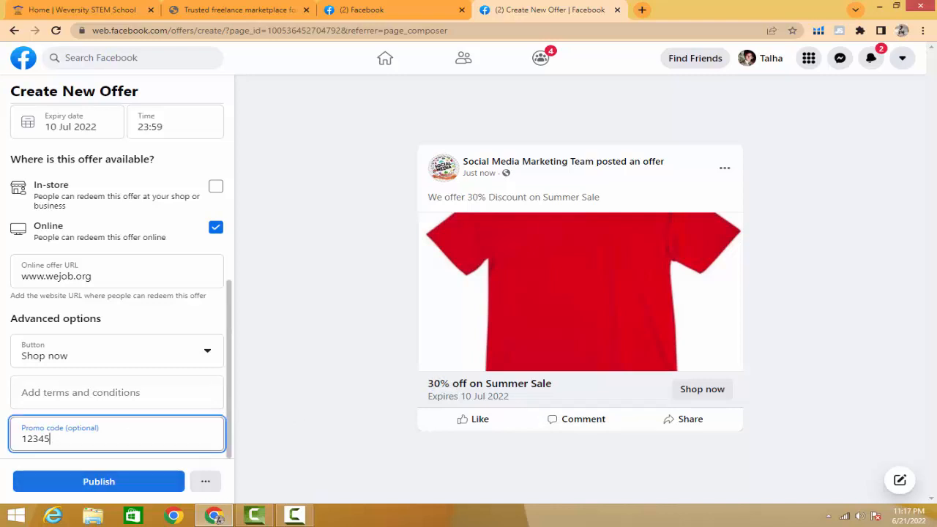
drag(51, 440, 3, 455)
key(BackSpace)
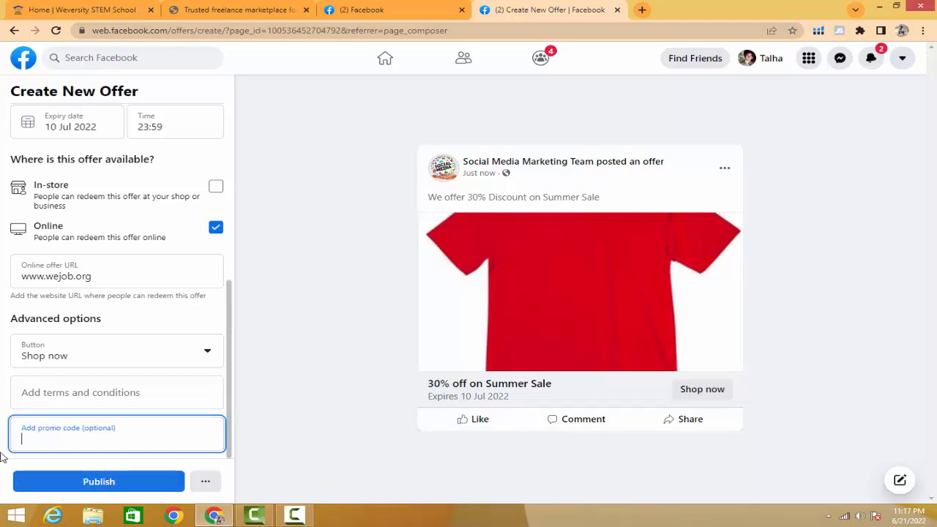
click(266, 414)
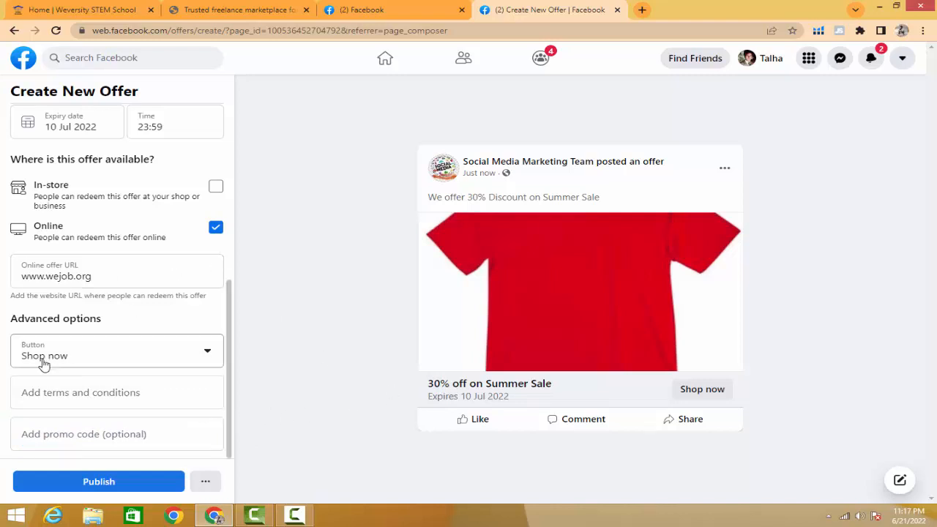
- Review the offer's description and the expiry time choices, and publish the offer to the page
scroll(168, 301, up, 5)
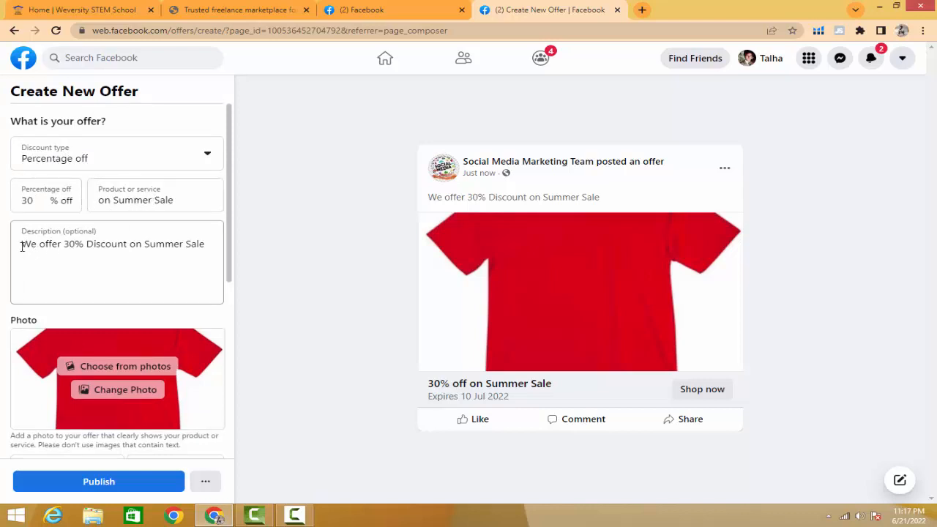
drag(21, 244, 212, 244)
click(257, 245)
scroll(111, 250, down, 3)
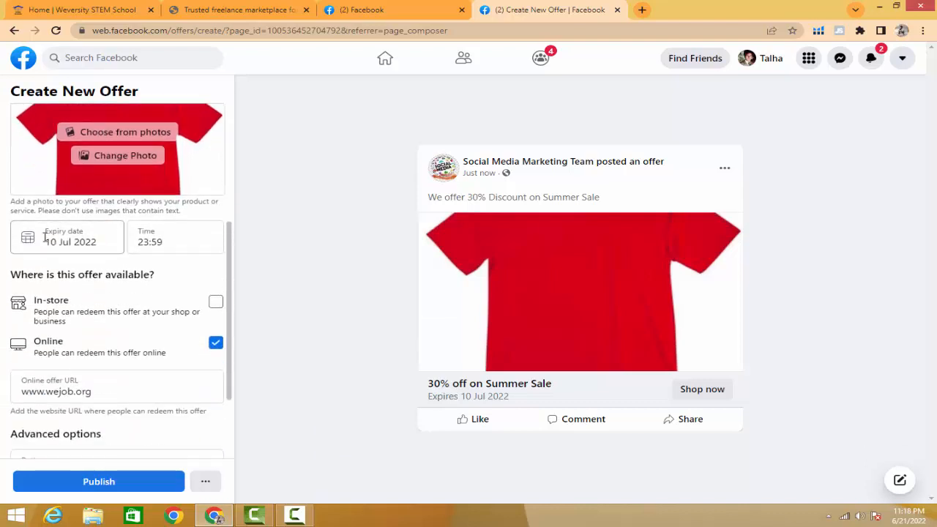
click(158, 241)
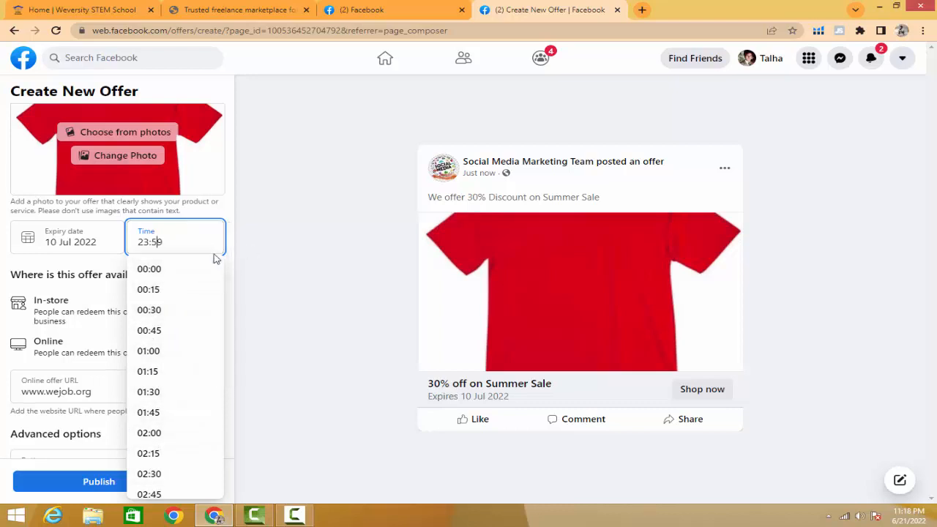
click(259, 239)
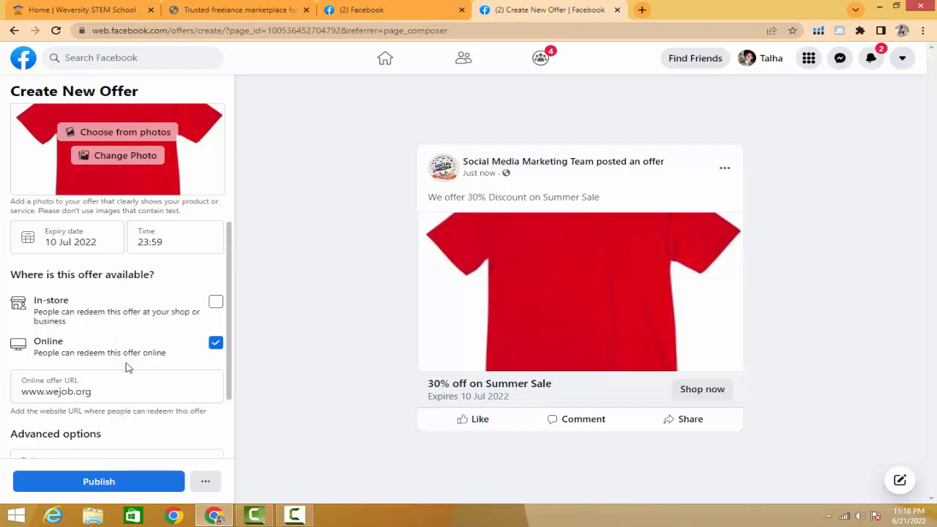
scroll(80, 341, down, 2)
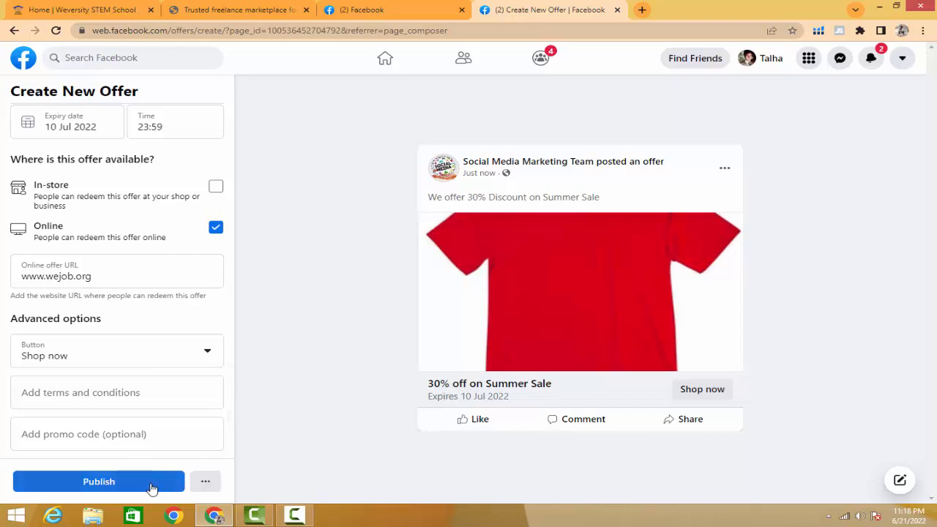
click(93, 485)
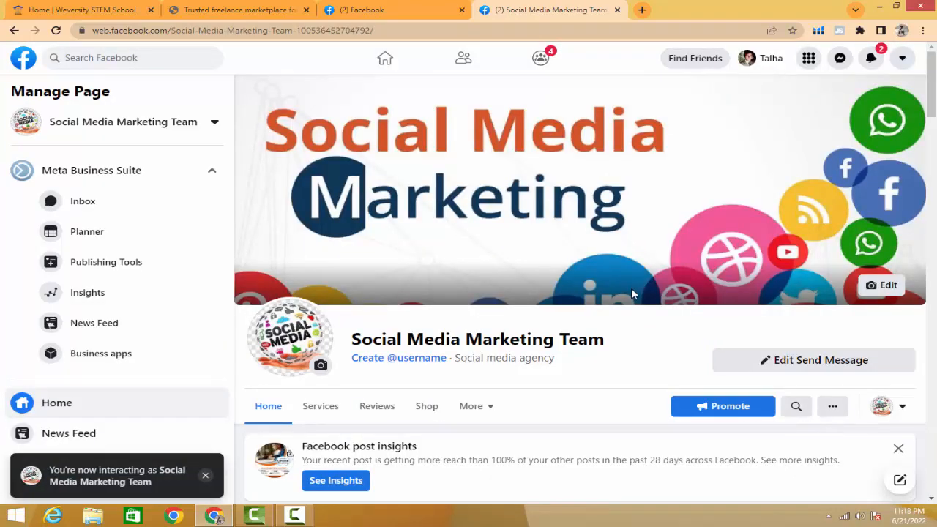
- Reload the Social Media Marketing Team page and examine the newly published offer post in its feed
scroll(631, 293, down, 7)
scroll(630, 319, down, 4)
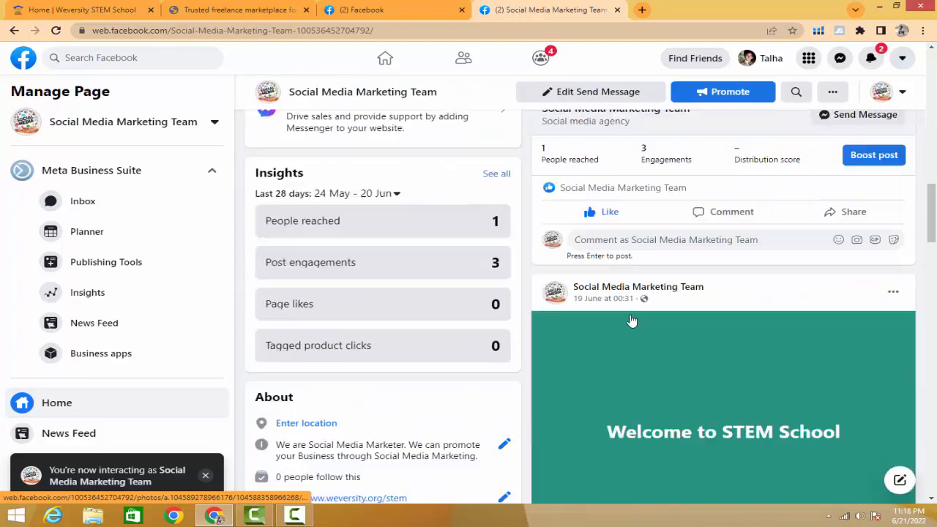
scroll(630, 315, up, 11)
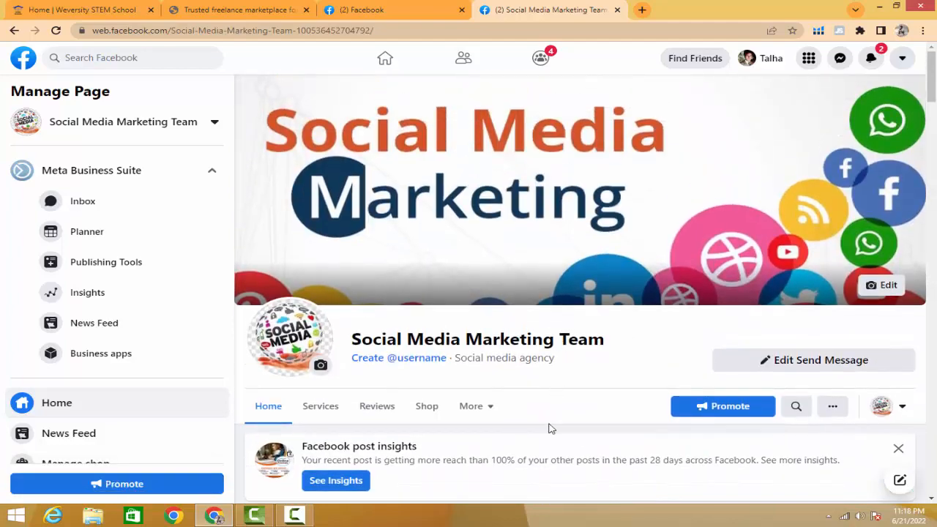
right_click(555, 429)
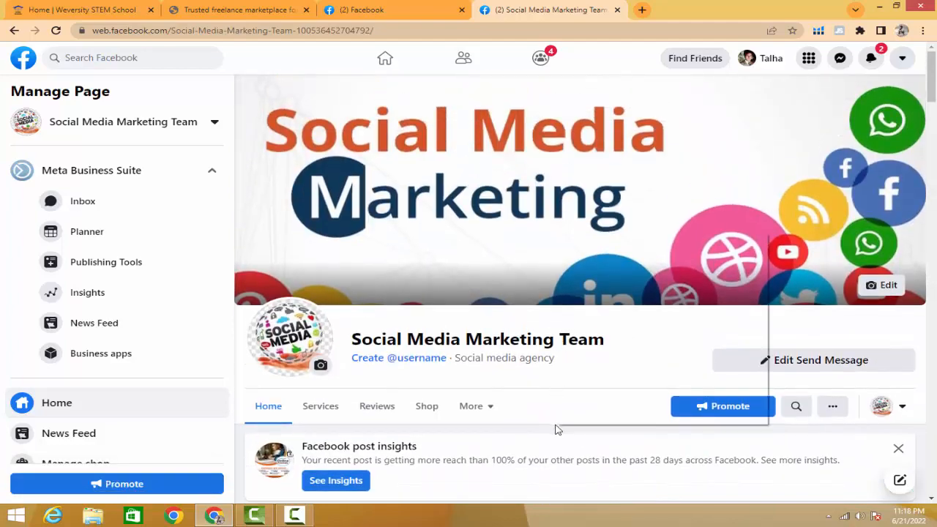
click(591, 272)
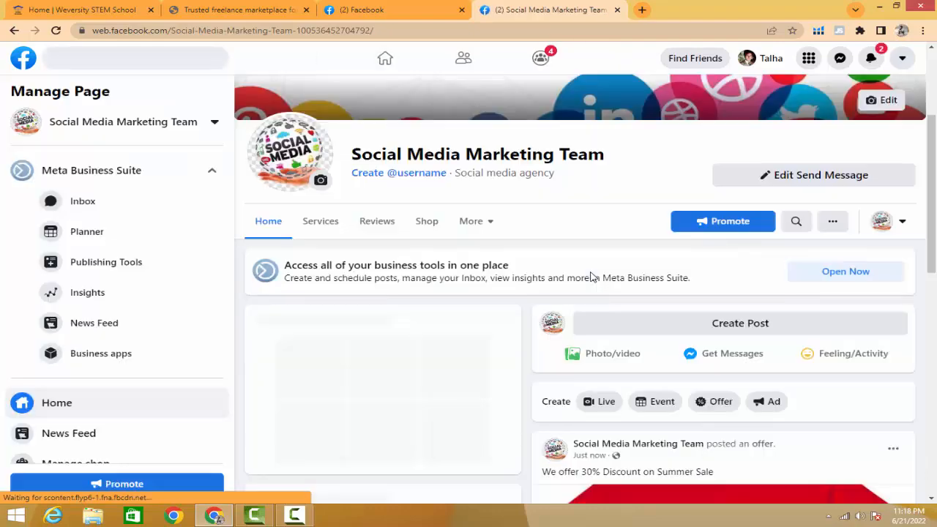
scroll(607, 262, down, 5)
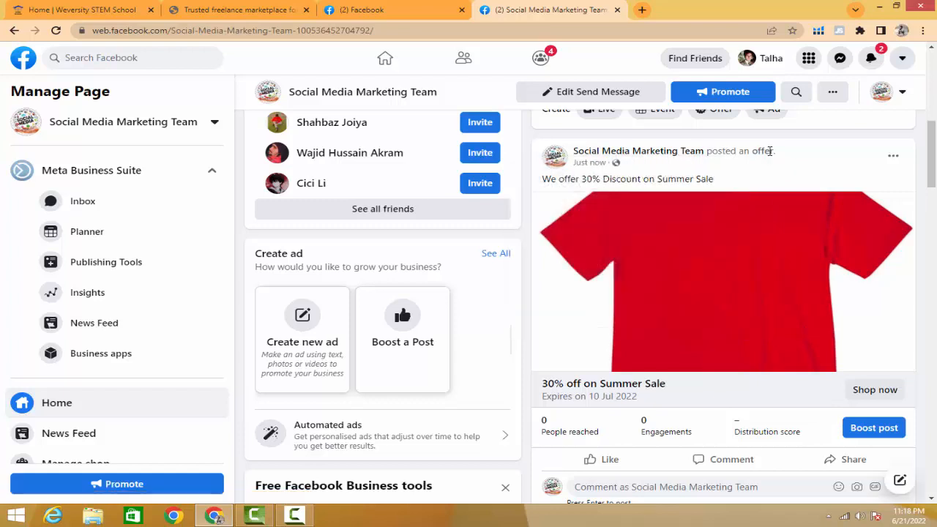
drag(775, 151, 726, 160)
scroll(745, 224, down, 4)
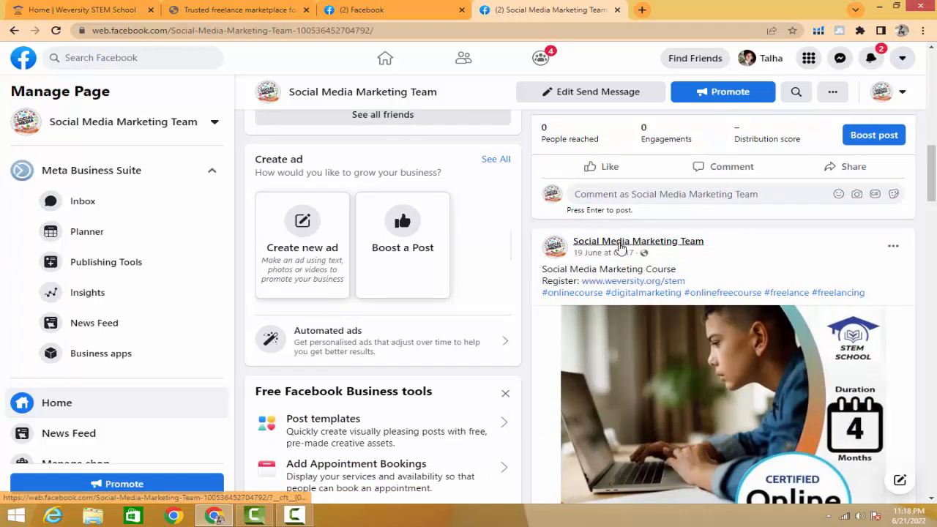
mouse_move(683, 249)
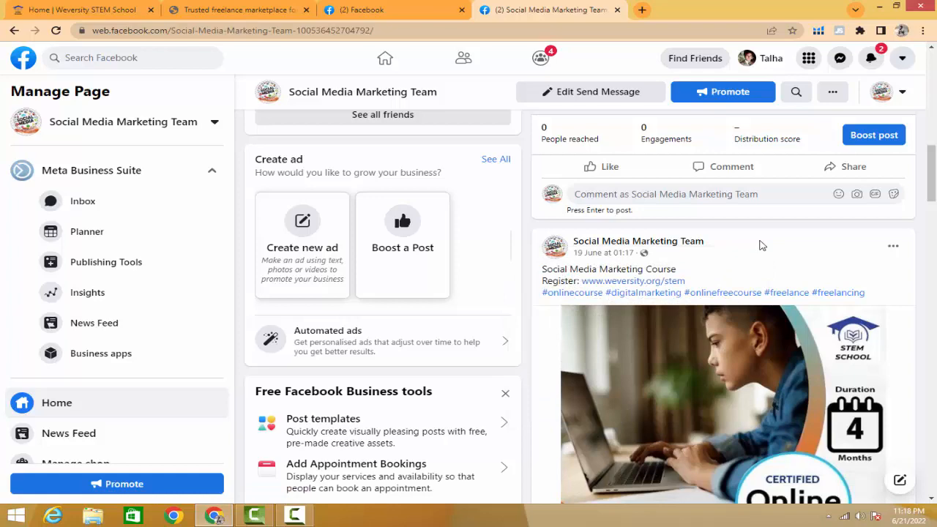
scroll(762, 246, up, 5)
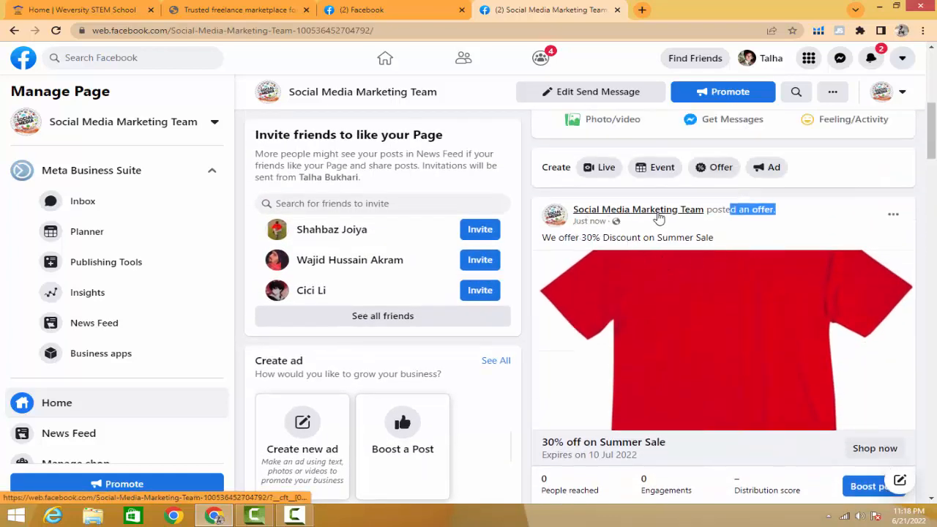
- Examine the published offer post's description, image, expiry date, and its boost, comment and share options
click(759, 220)
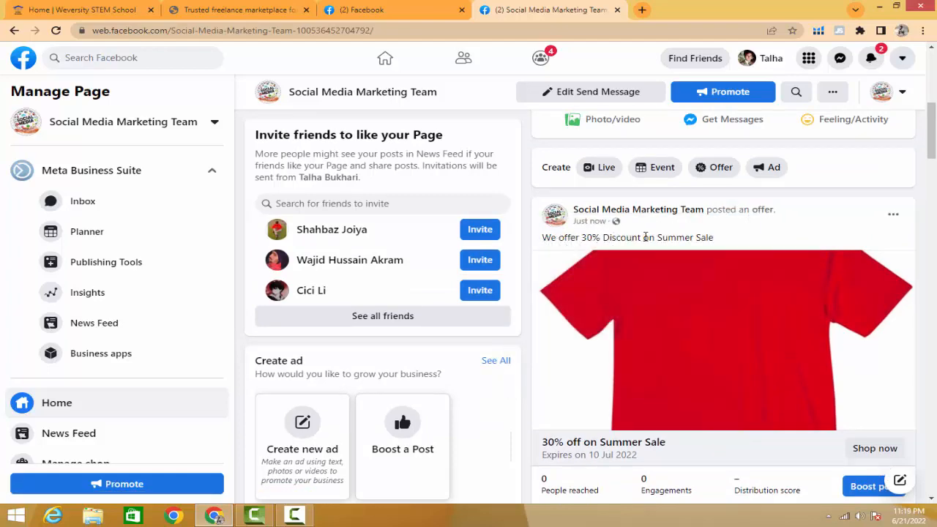
scroll(677, 258, down, 2)
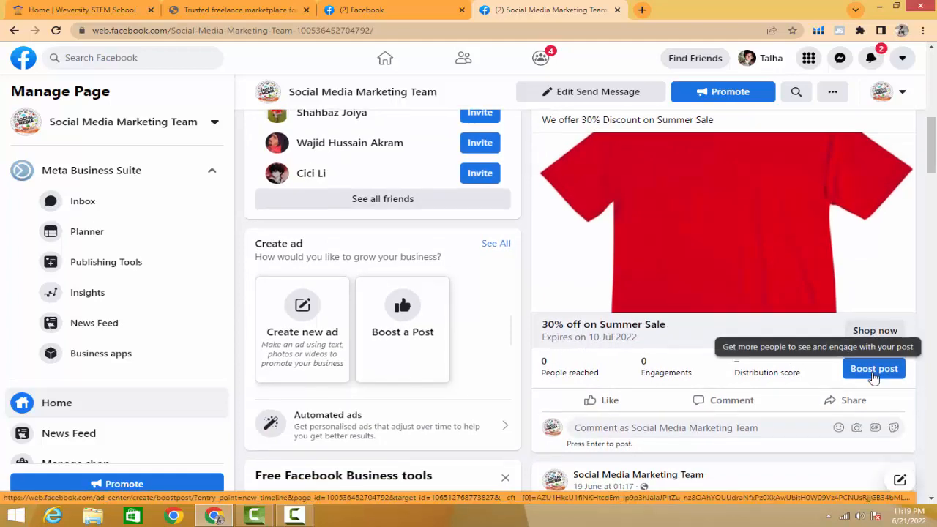
scroll(874, 376, down, 5)
scroll(874, 377, down, 3)
scroll(860, 377, up, 8)
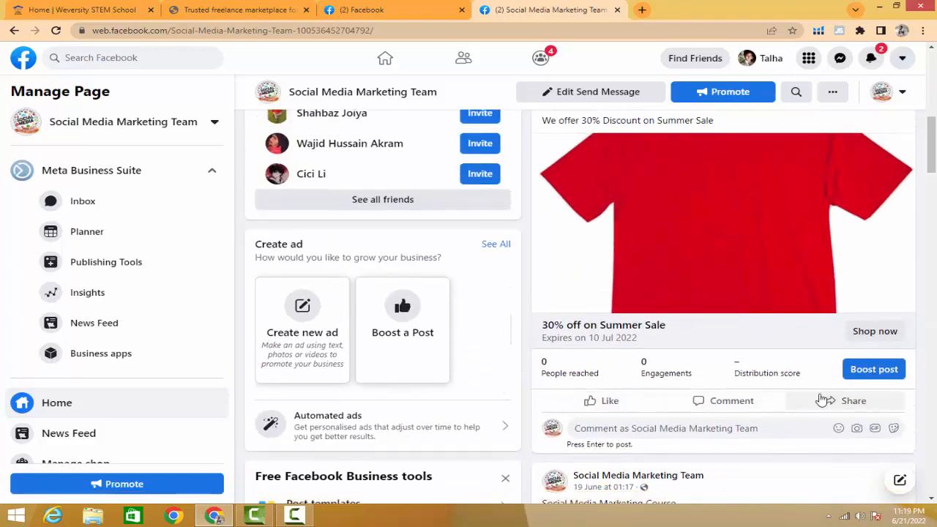
scroll(796, 388, up, 2)
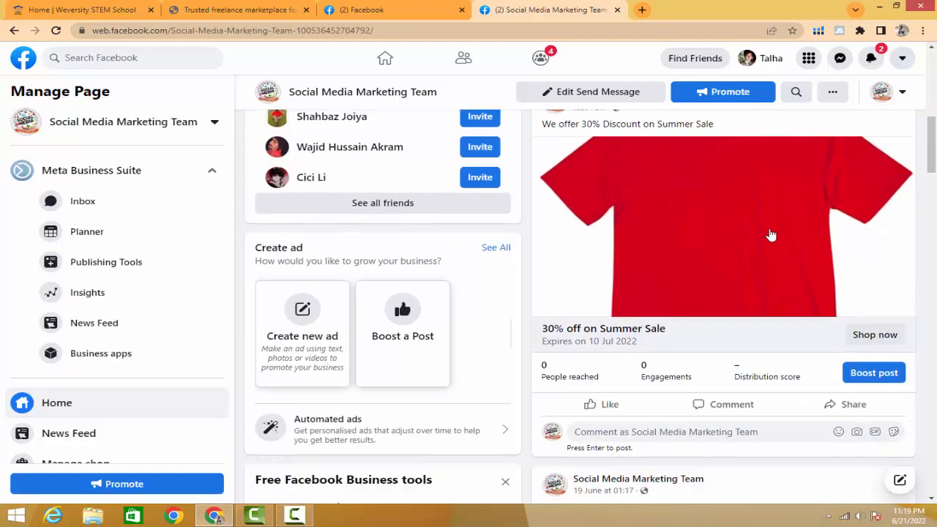
scroll(768, 230, down, 2)
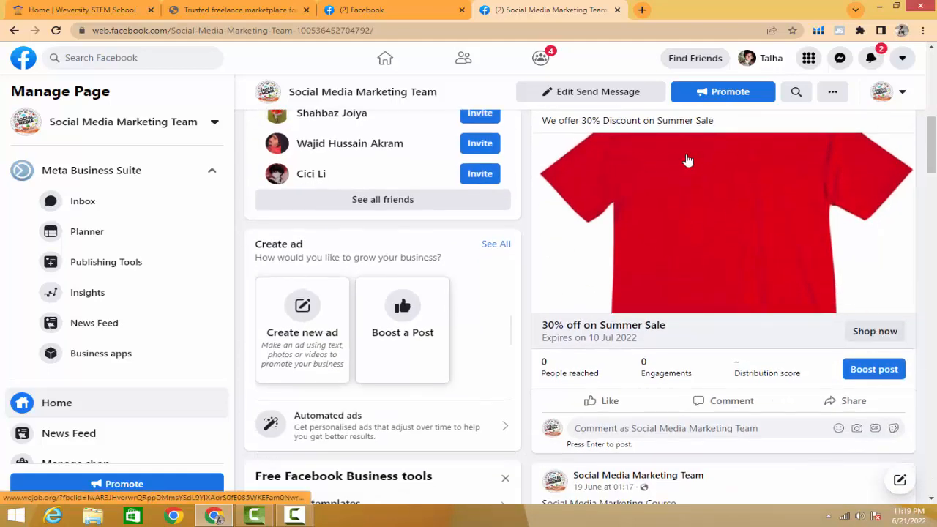
- Test the offer's Shop now link, look through the wejob.org page it leads to, and close that page
click(862, 332)
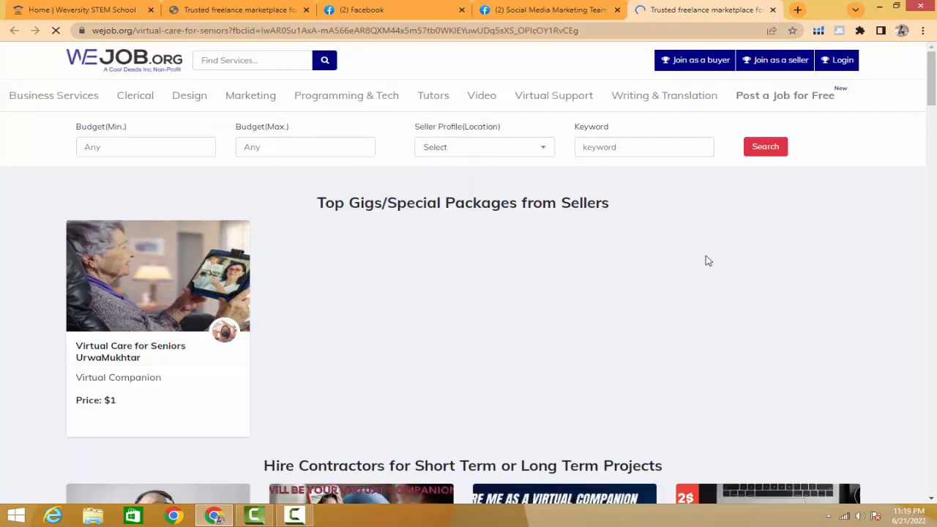
scroll(706, 260, down, 3)
scroll(707, 261, down, 2)
scroll(707, 261, up, 5)
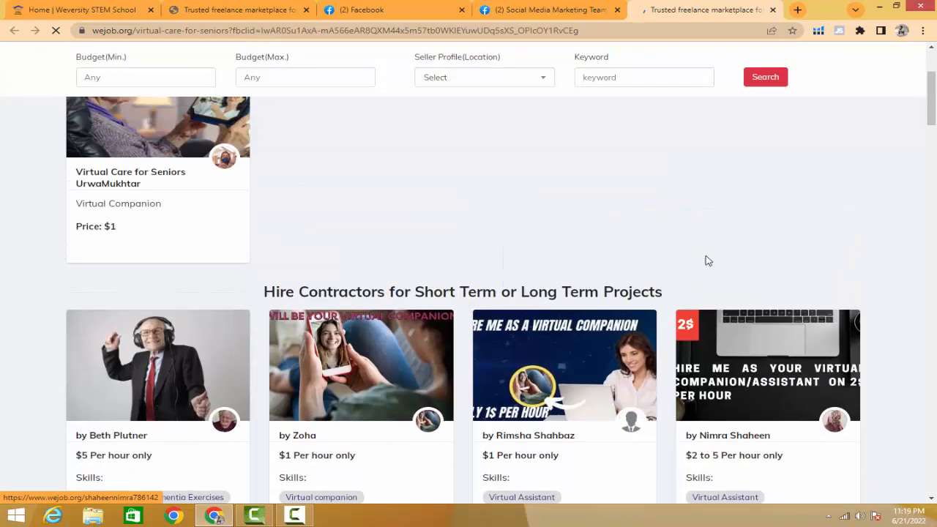
click(773, 10)
scroll(813, 344, up, 2)
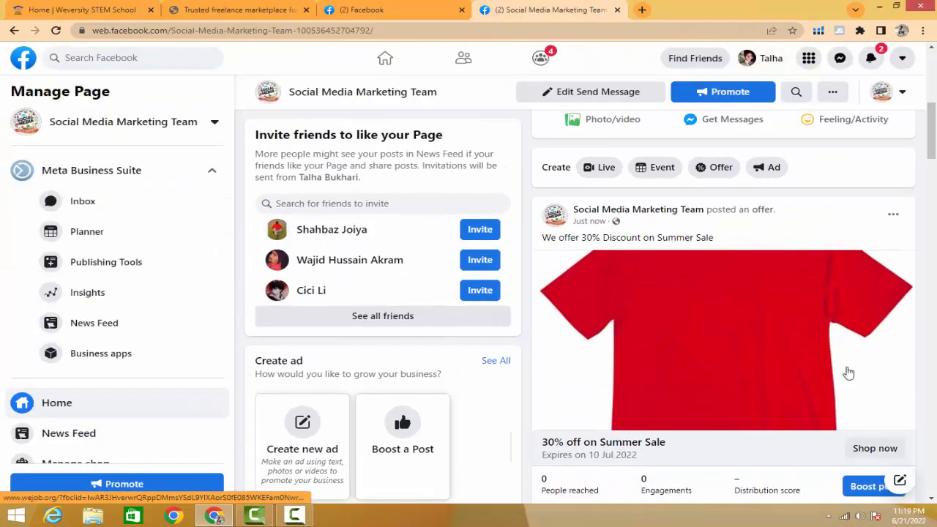
- Follow the offer's Shop now link once more, check the Virtual Care for Seniors page, and return to the Facebook page
click(872, 455)
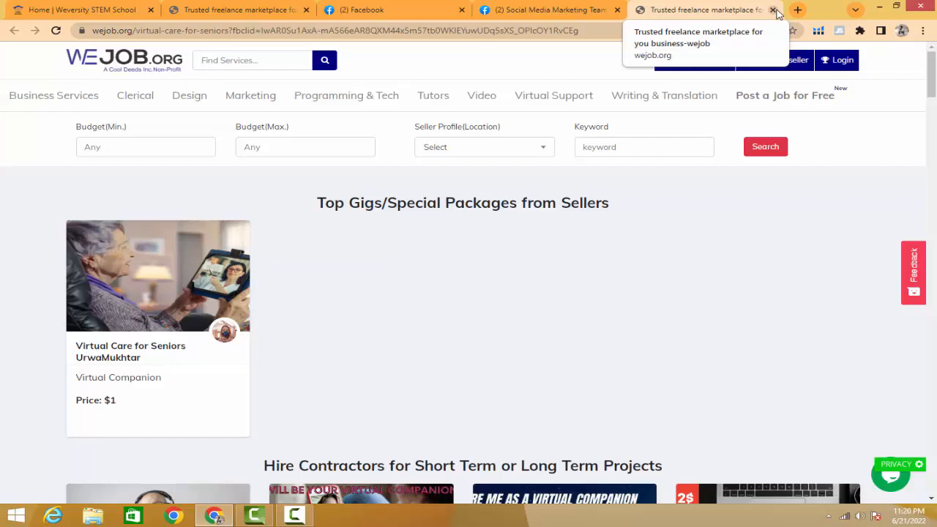
scroll(653, 191, down, 6)
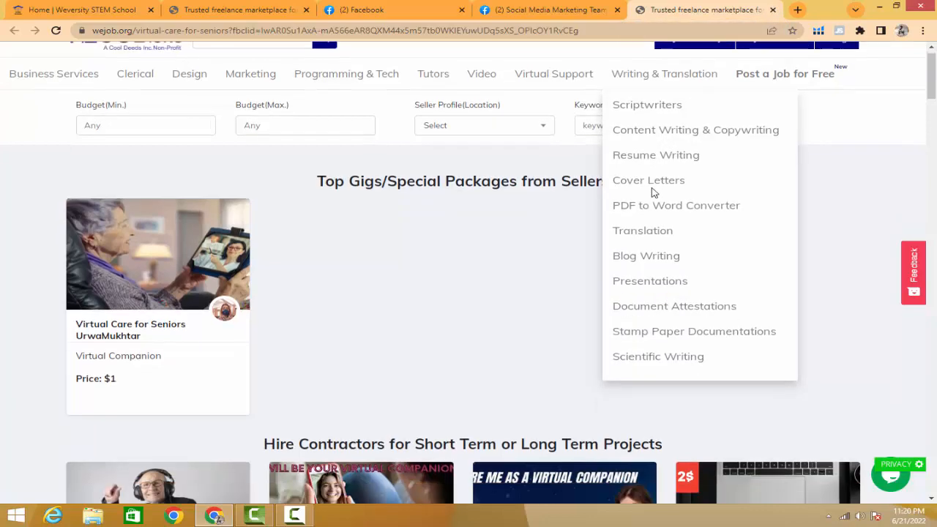
scroll(654, 192, up, 6)
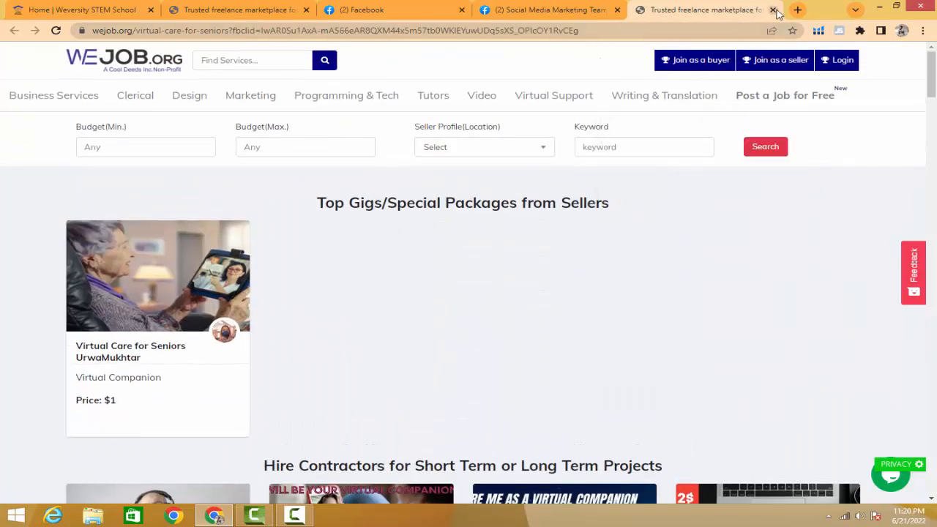
click(773, 10)
- View the offer post's sharing options, look at Share to a group, and close it without sharing
scroll(763, 298, down, 2)
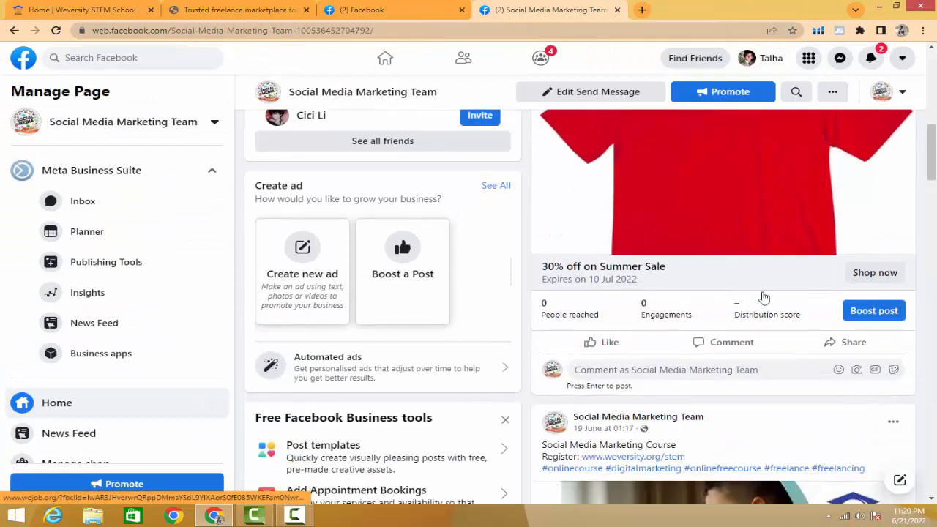
click(847, 342)
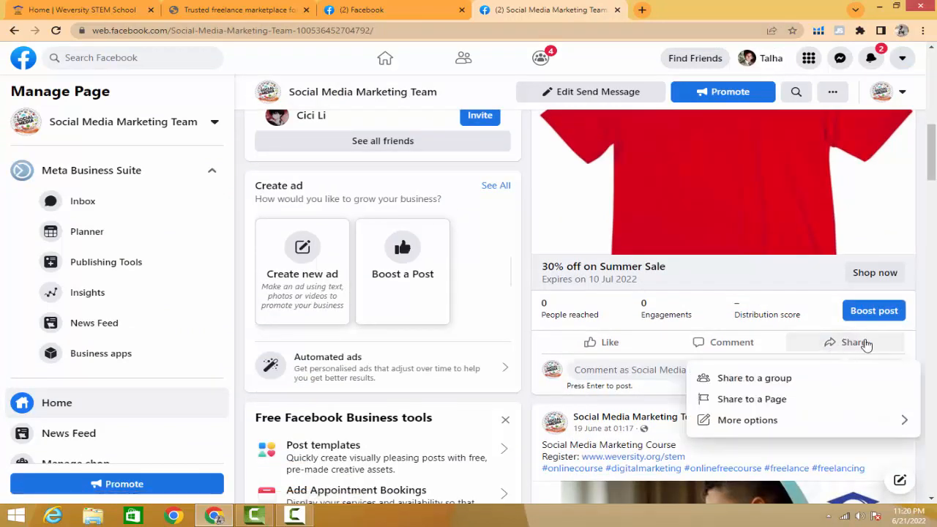
click(769, 395)
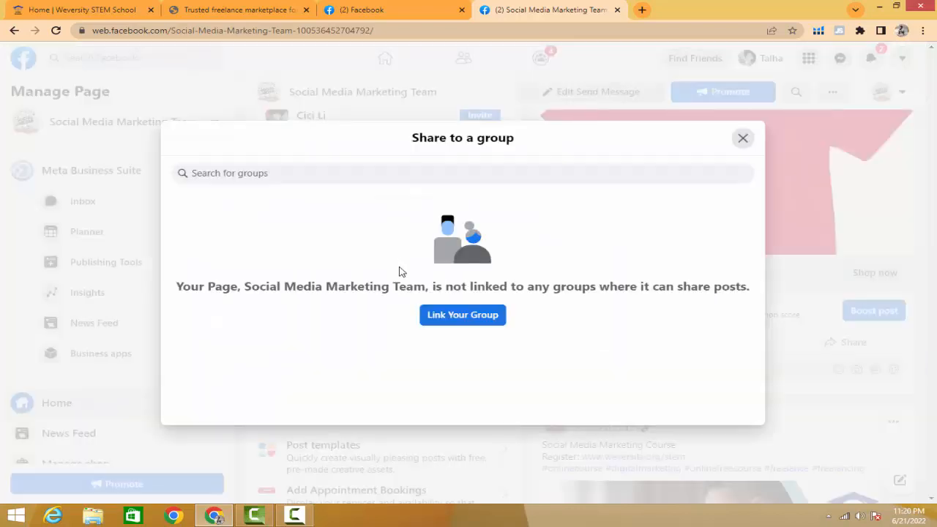
click(742, 138)
scroll(926, 291, up, 2)
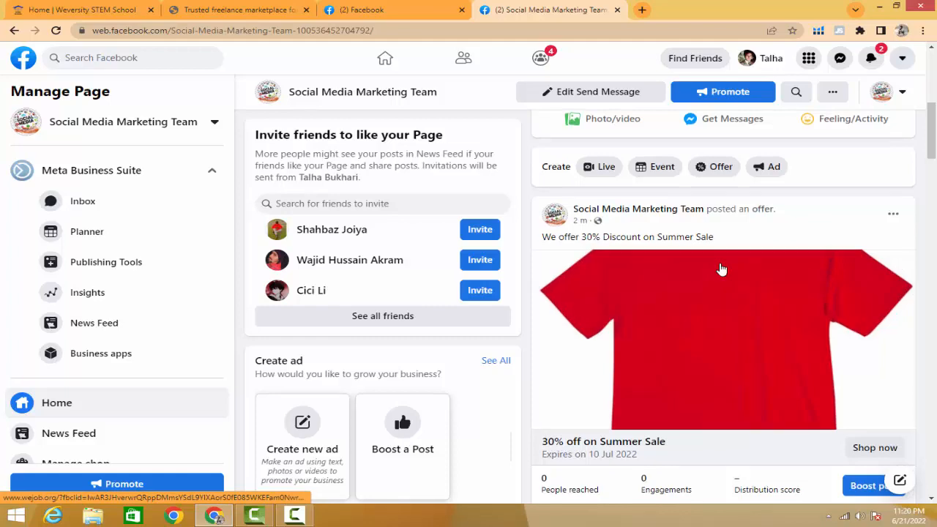
- Review the actions available for the offer post, such as deleting it or pinning it to the top of the page
scroll(720, 269, down, 2)
scroll(720, 270, up, 3)
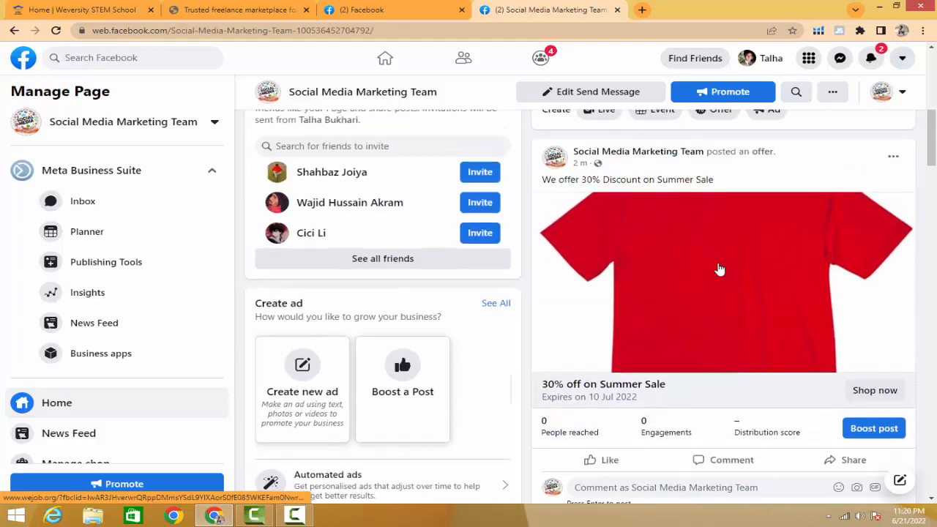
scroll(720, 268, up, 4)
scroll(717, 268, down, 6)
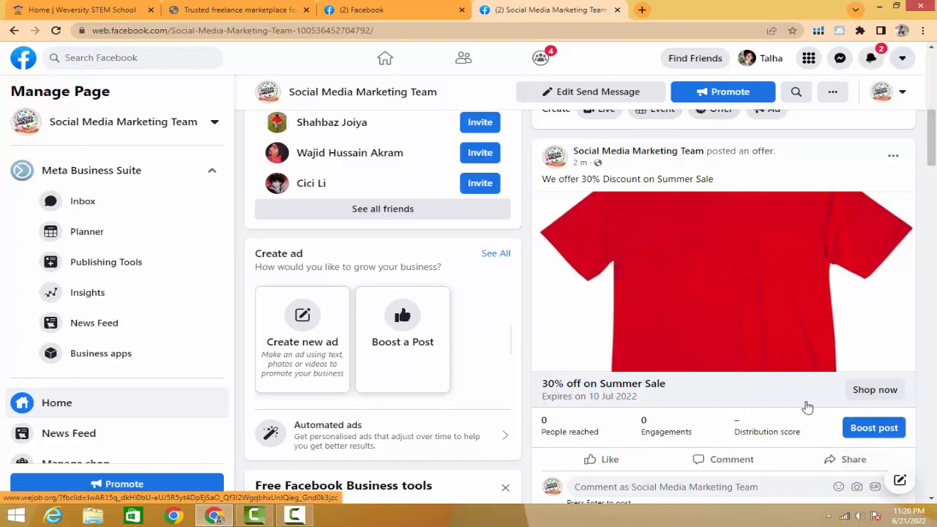
click(894, 156)
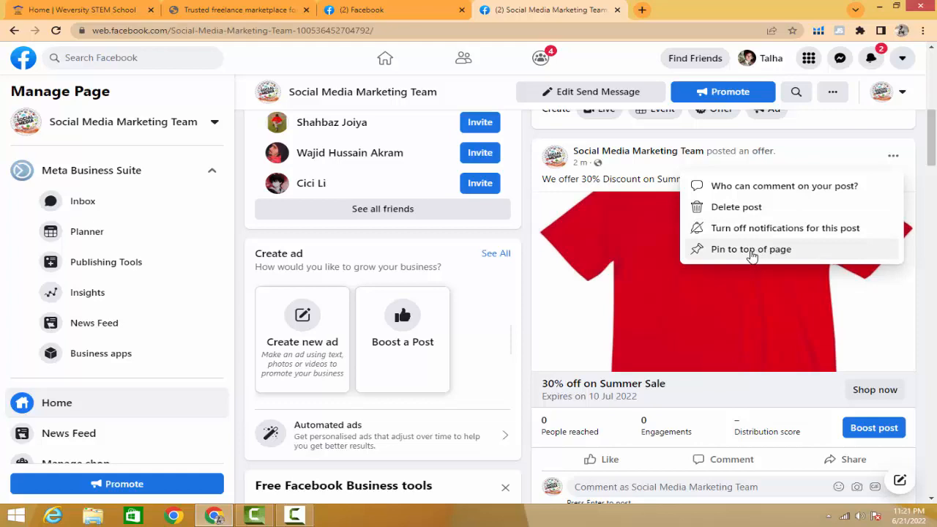
scroll(761, 341, up, 3)
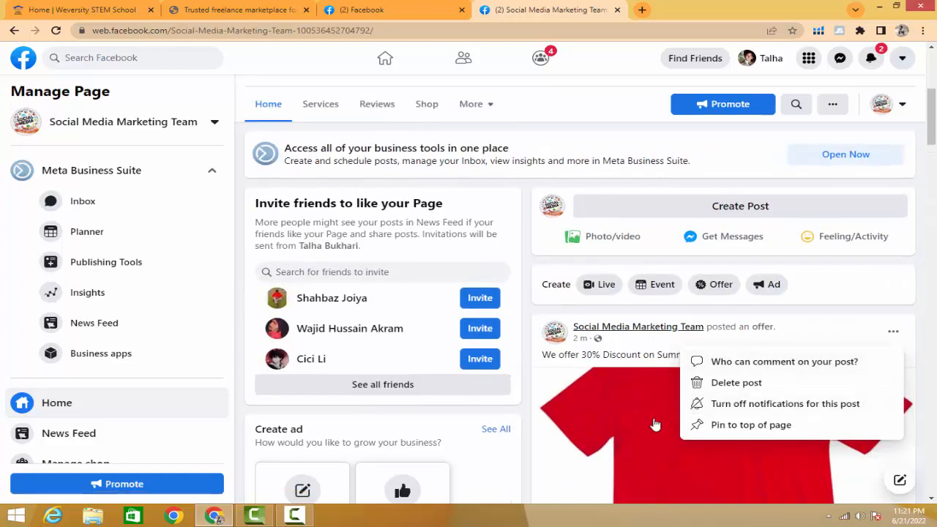
scroll(684, 329, down, 3)
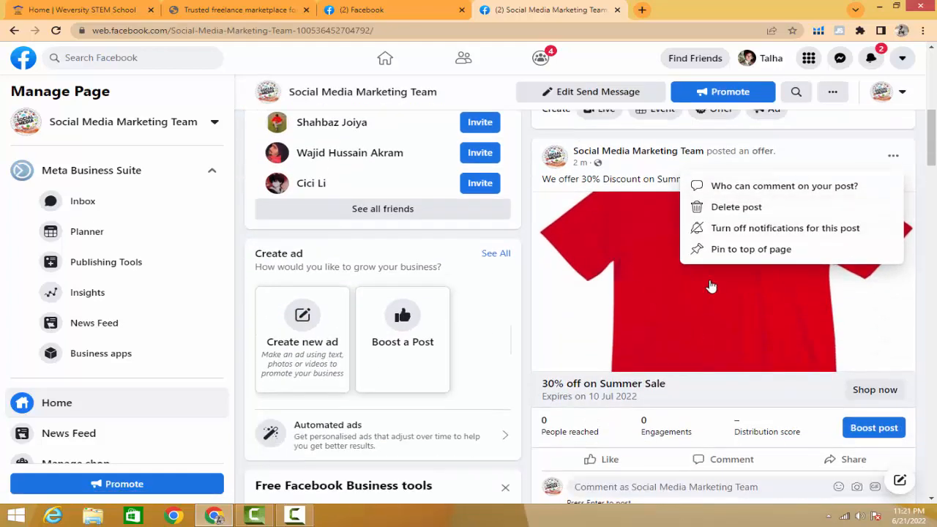
scroll(710, 285, down, 5)
scroll(678, 294, up, 5)
scroll(893, 282, down, 4)
scroll(814, 285, up, 8)
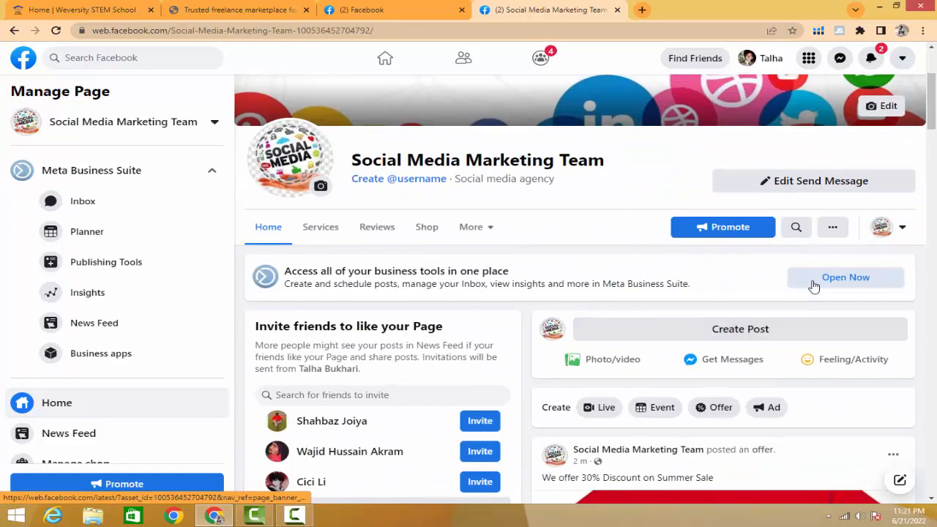
scroll(814, 286, down, 3)
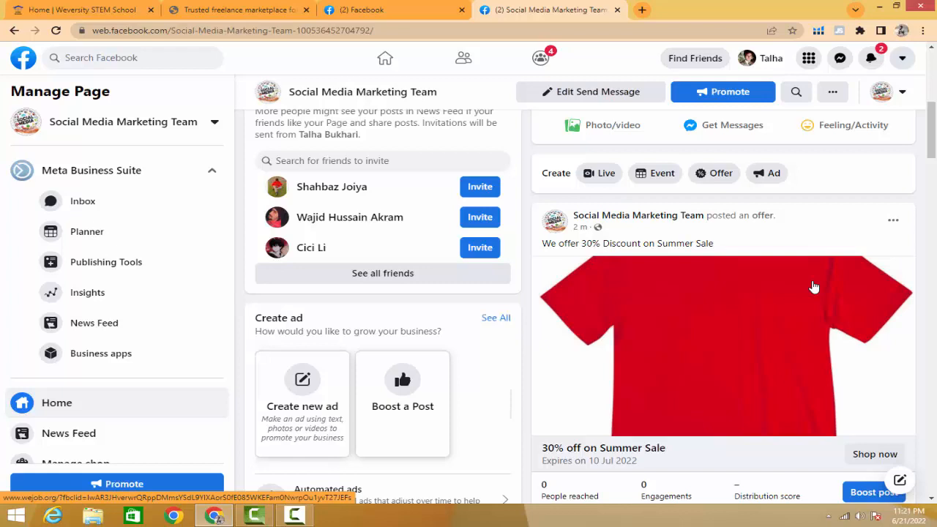
scroll(814, 286, down, 1)
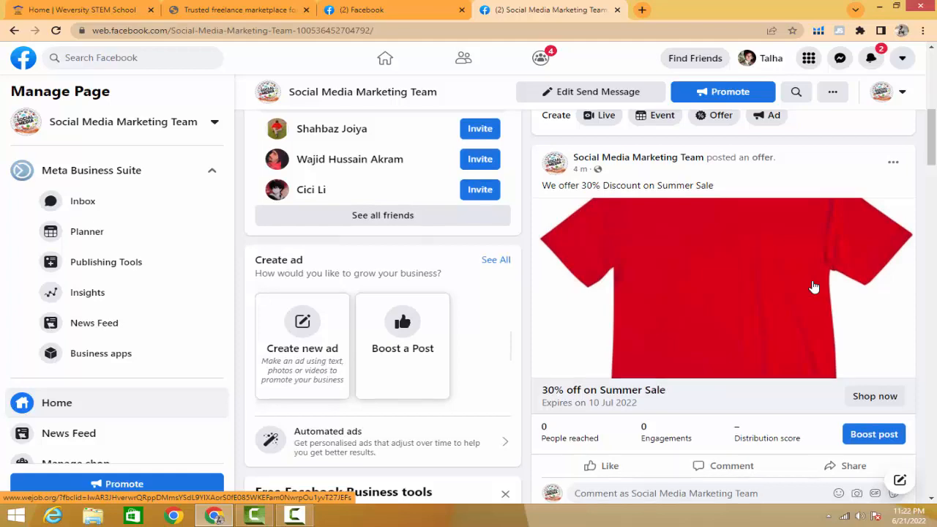
scroll(814, 287, up, 3)
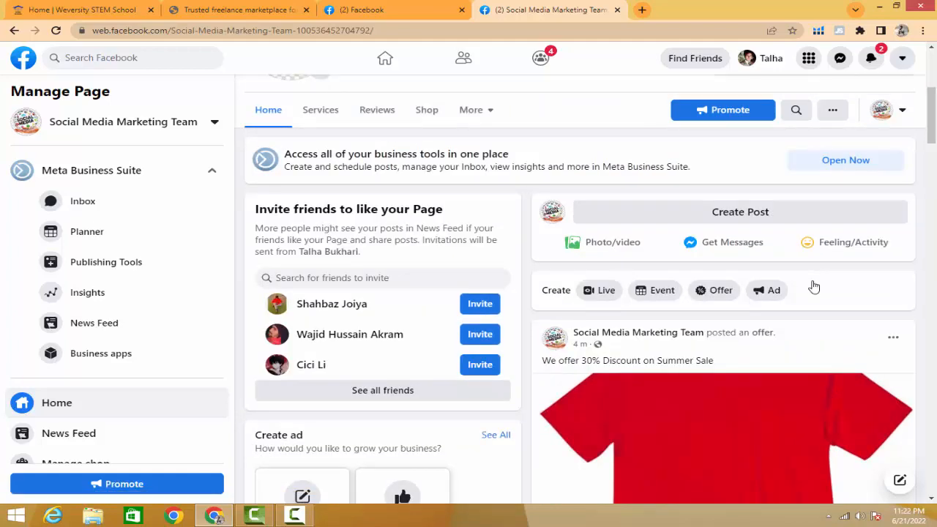
scroll(814, 287, down, 3)
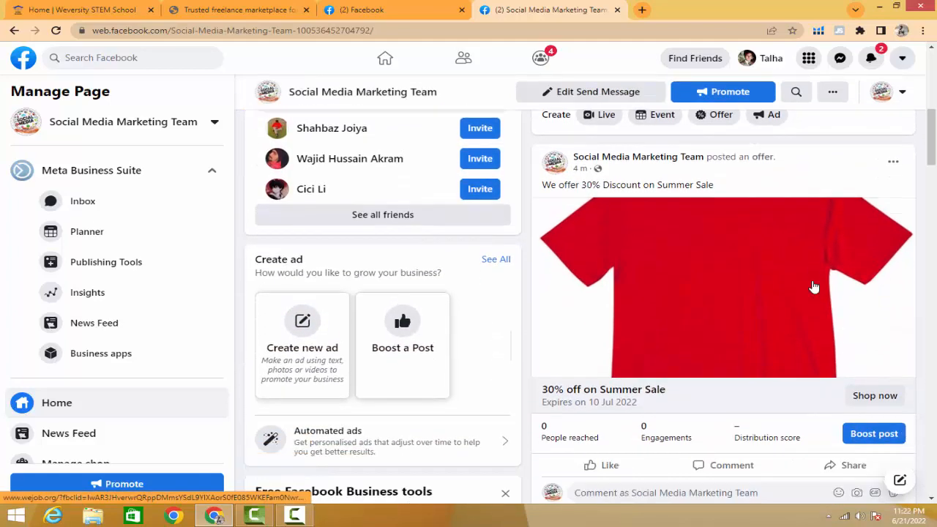
- Switch to the Weversity STEM School site and look through its home page sections
click(71, 14)
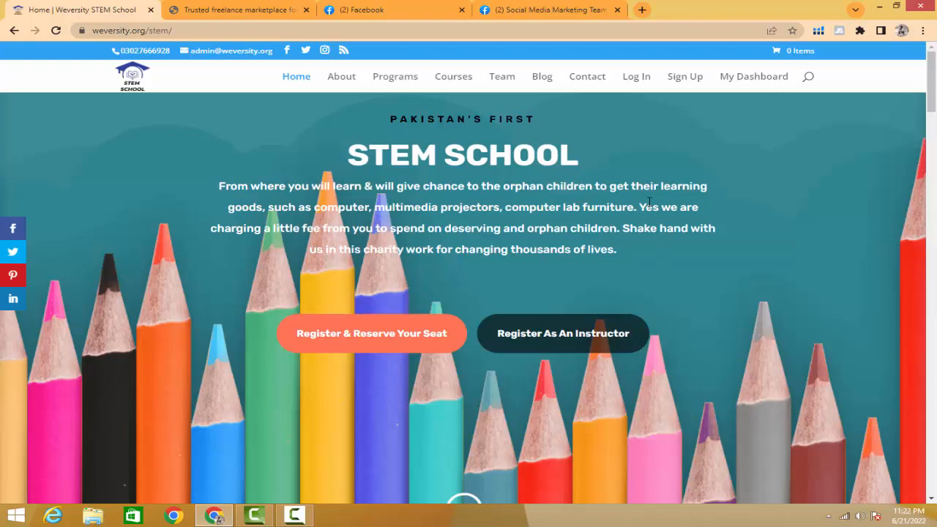
scroll(650, 206, down, 3)
scroll(648, 206, down, 9)
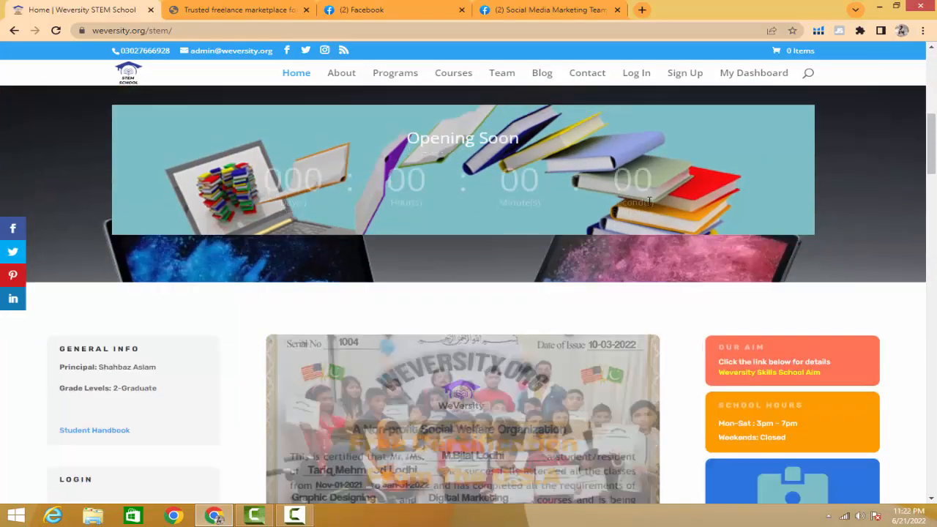
scroll(649, 206, down, 5)
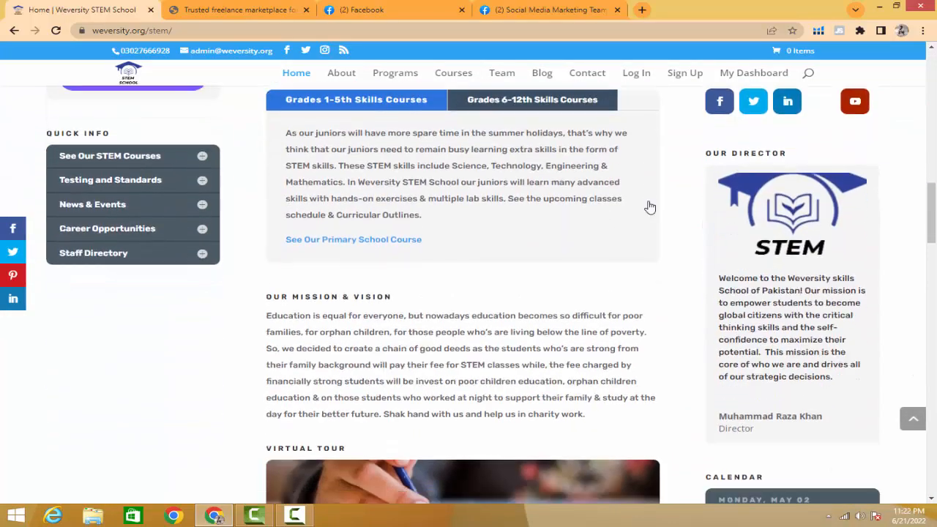
scroll(649, 207, down, 3)
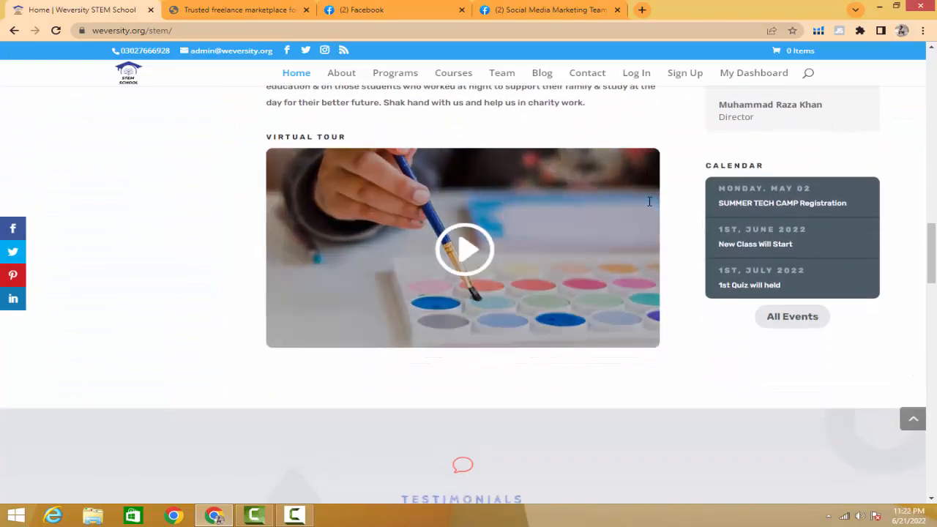
scroll(650, 207, up, 4)
scroll(647, 206, up, 7)
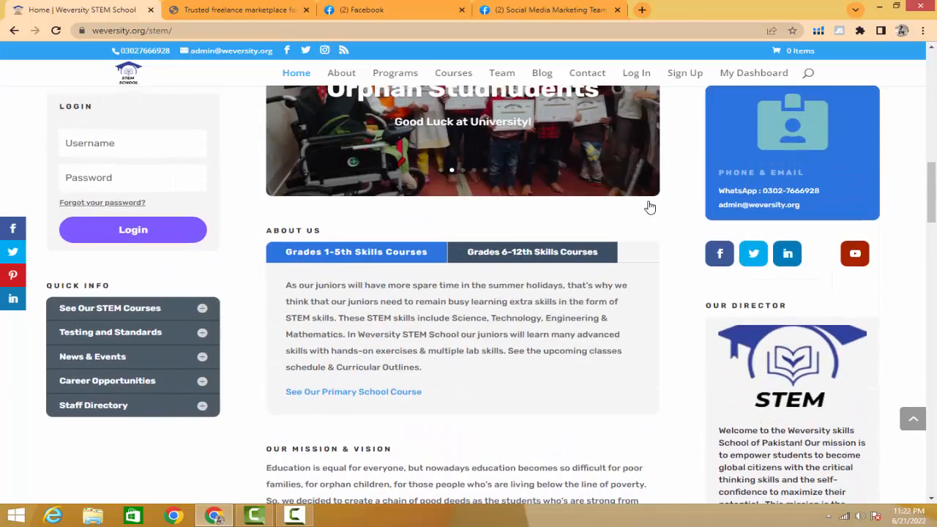
scroll(648, 206, up, 3)
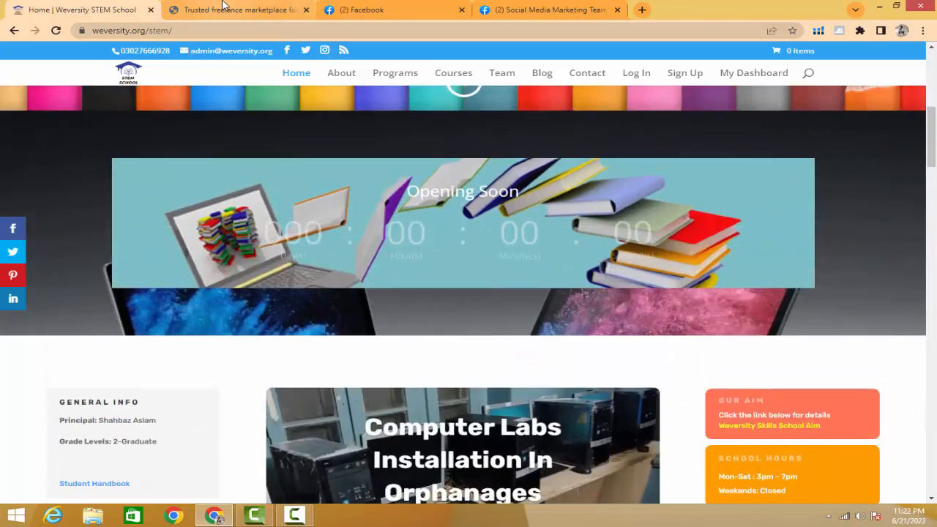
- Look at the top categories on the wejob.org home page and switch back to the Weversity STEM School site
click(238, 9)
mouse_move(250, 95)
scroll(651, 264, down, 6)
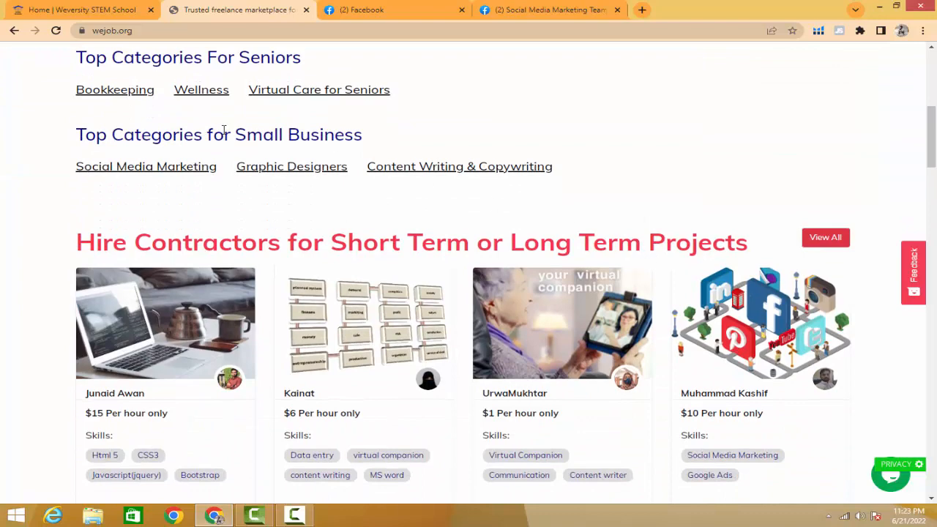
click(96, 10)
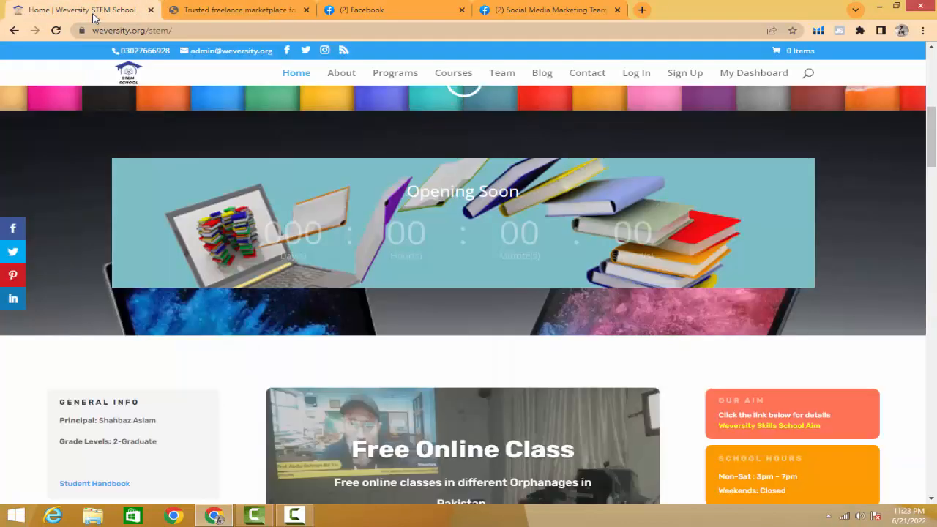
scroll(285, 181, down, 3)
- Examine the contractors listed for hire on wejob.org, and return to the start of the Weversity STEM School home page
key(ctrl+Tab)
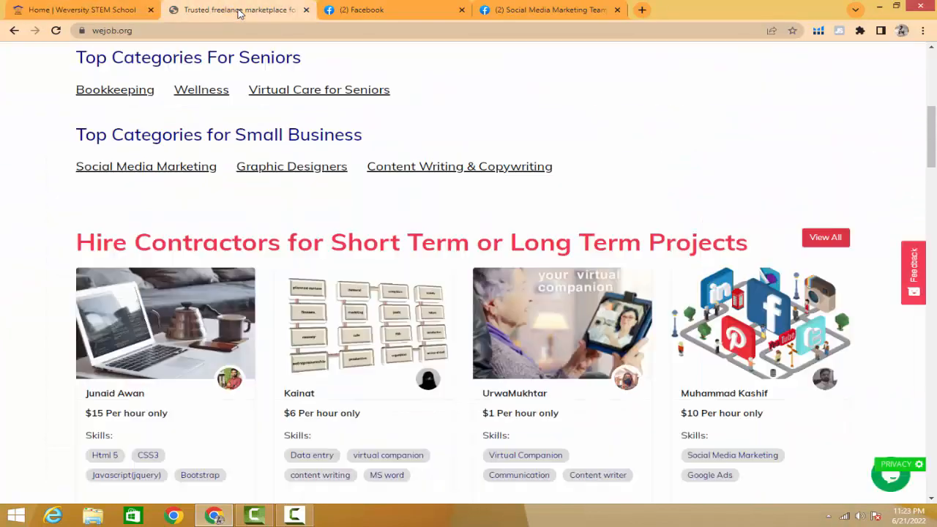
scroll(301, 224, down, 1)
scroll(301, 223, down, 1)
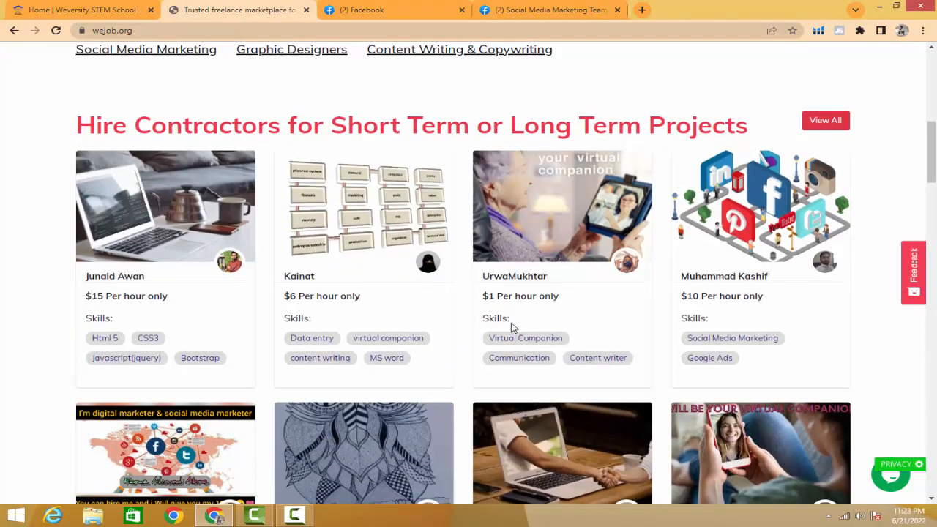
scroll(513, 325, down, 3)
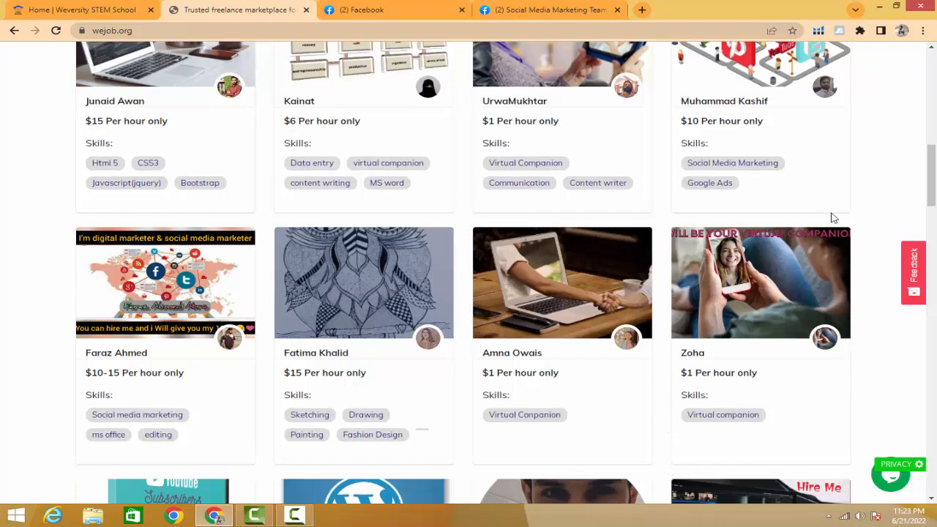
scroll(305, 229, up, 1)
scroll(306, 229, up, 3)
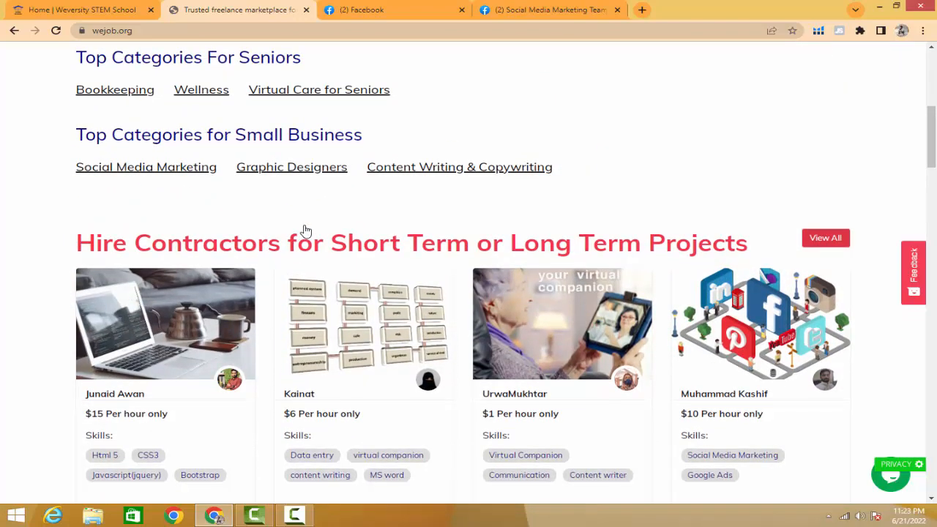
scroll(306, 229, up, 6)
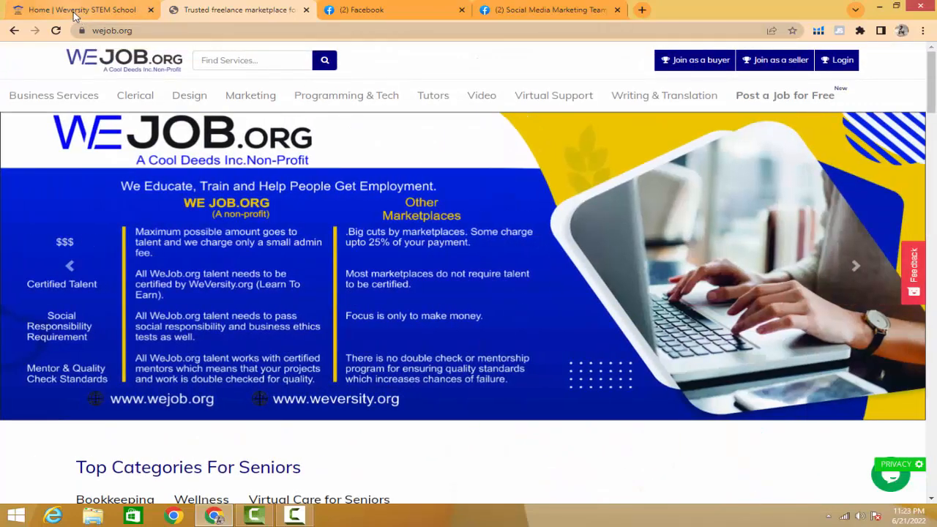
click(75, 10)
scroll(293, 220, up, 10)
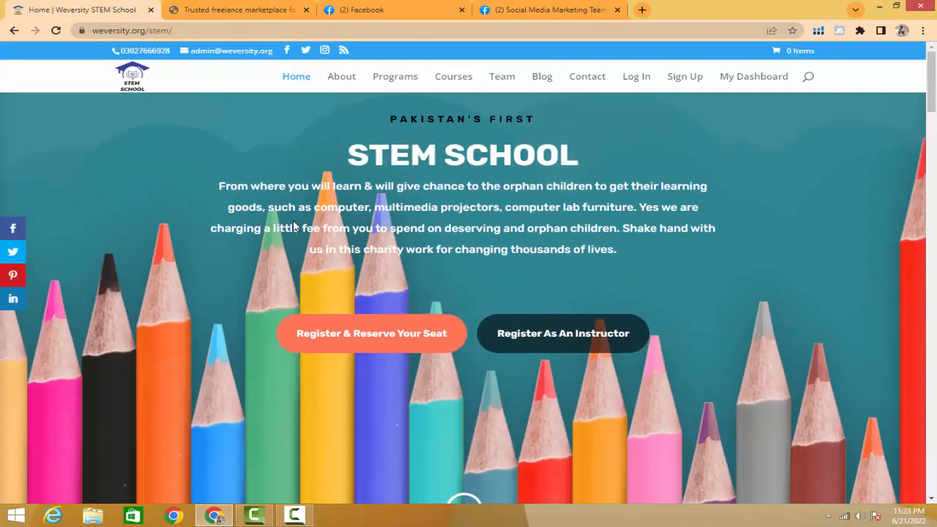